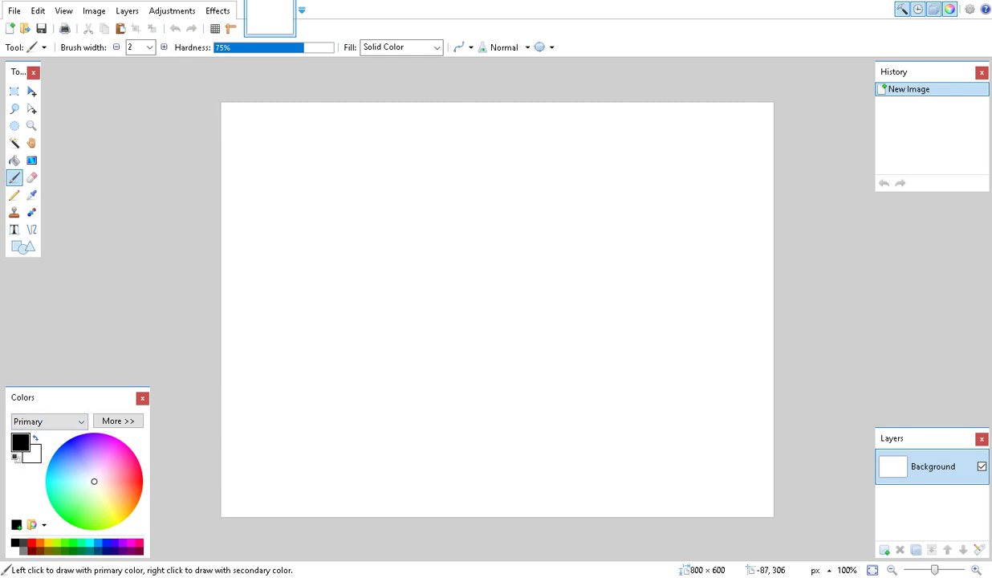
Set the primary colour to red and place a text cursor near the blank canvas's upper-left corner.
{"action": "mouse_move", "coordinate": [78, 488]}
{"action": "left_mouse_down"}
{"action": "mouse_move", "coordinate": [87, 499]}
{"action": "mouse_move", "coordinate": [129, 503]}
{"action": "mouse_move", "coordinate": [135, 481]}
{"action": "left_mouse_up"}
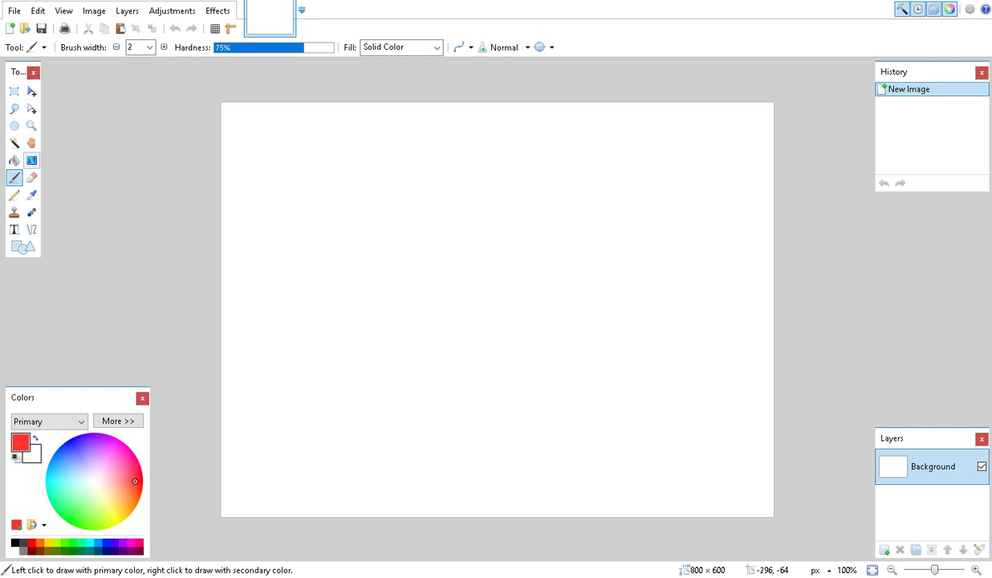
{"action": "left_click", "coordinate": [13, 160]}
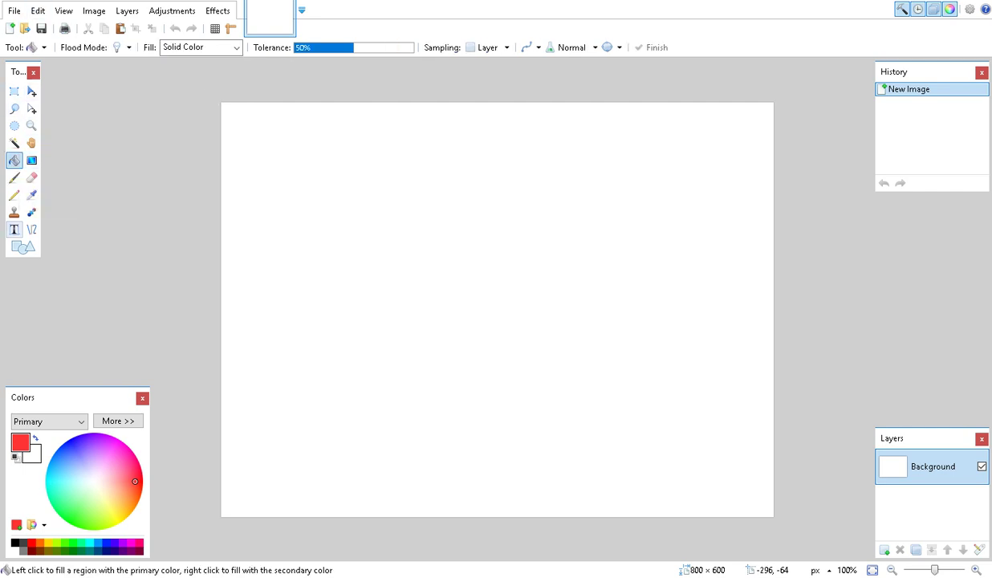
{"action": "left_click", "coordinate": [14, 229]}
{"action": "left_click", "coordinate": [248, 154]}
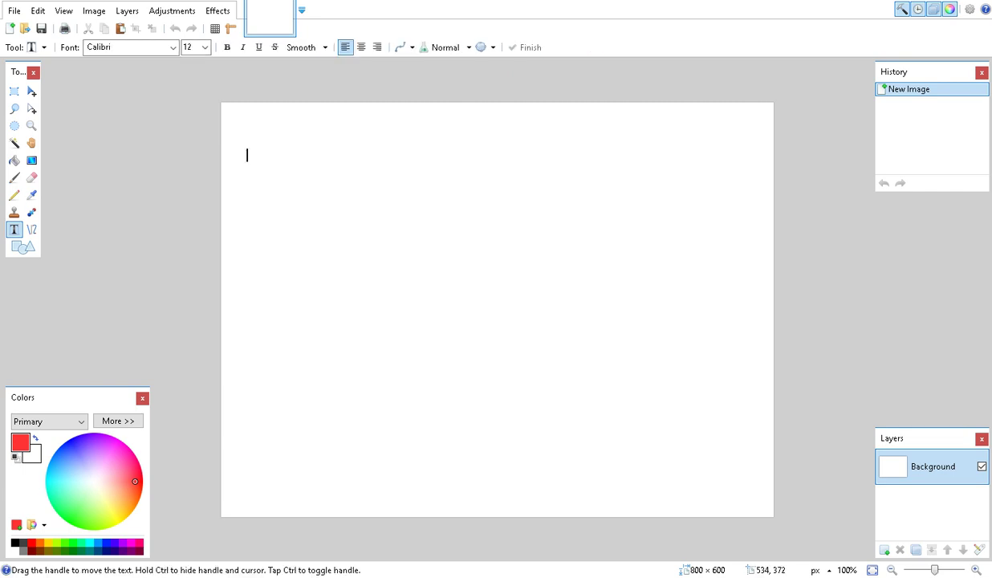
{"action": "type", "text": "sd"}
{"action": "key", "text": "BackSpace"}
{"action": "key", "text": "BackSpace"}
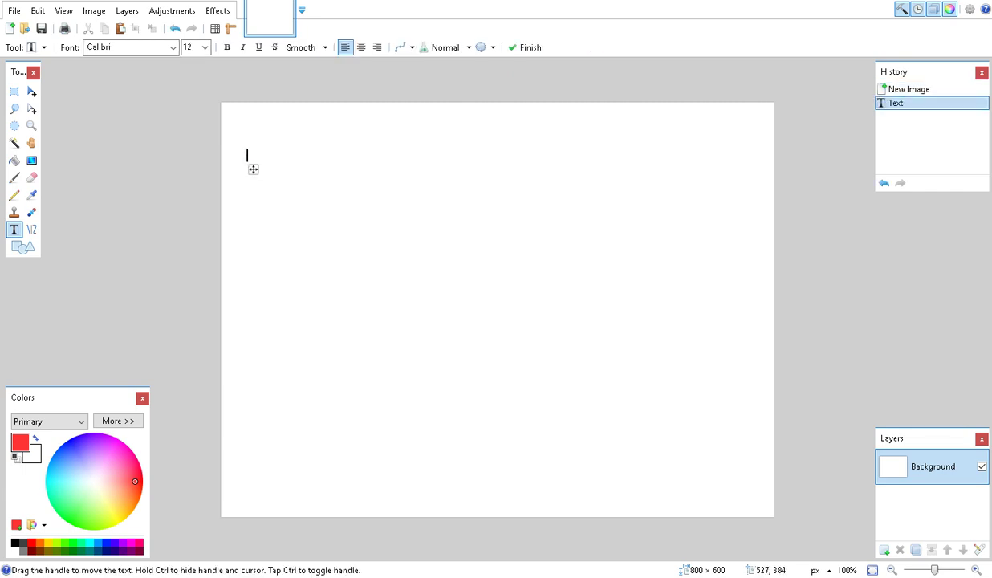
{"action": "type", "text": "d"}
{"action": "key", "text": "BackSpace"}
{"action": "key", "text": "super+space"}
{"action": "type", "text": "สอน"}
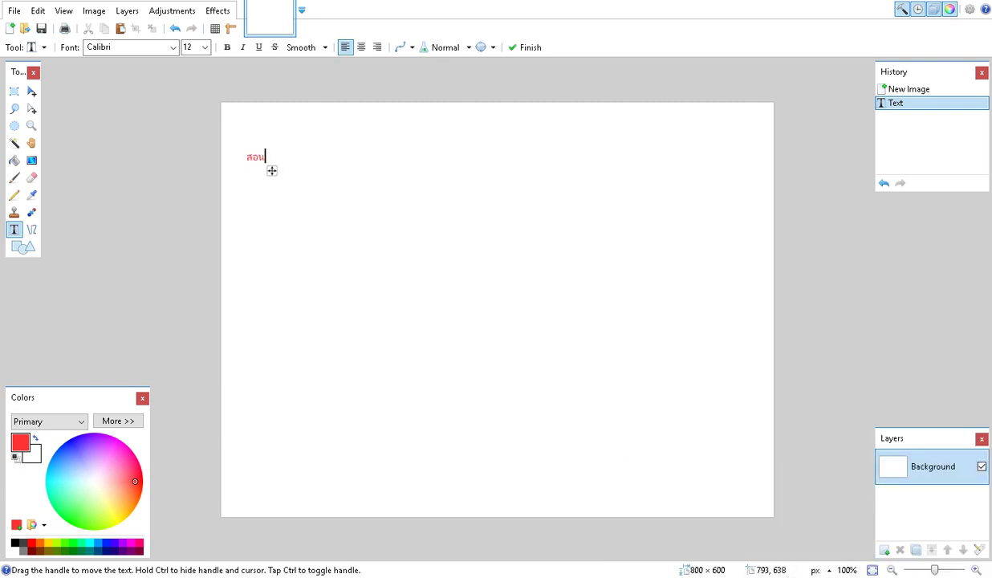
{"action": "key", "text": "BackSpace"}
{"action": "key", "text": "BackSpace"}
{"action": "key", "text": "BackSpace"}
Write a Thai sentence beginning "วันนี้ผมจะมาสอนใช้ โปรแกรมวาดรูป" on the blank canvas.
{"action": "type", "text": "วันนี้ผมจะมาสอนใ"}
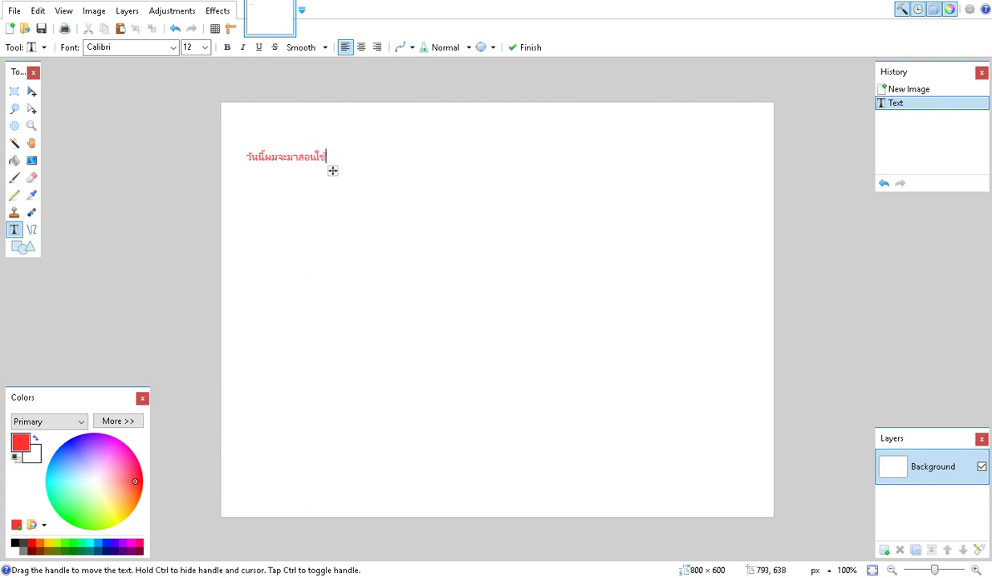
{"action": "type", "text": "ช้ โปรแกรม"}
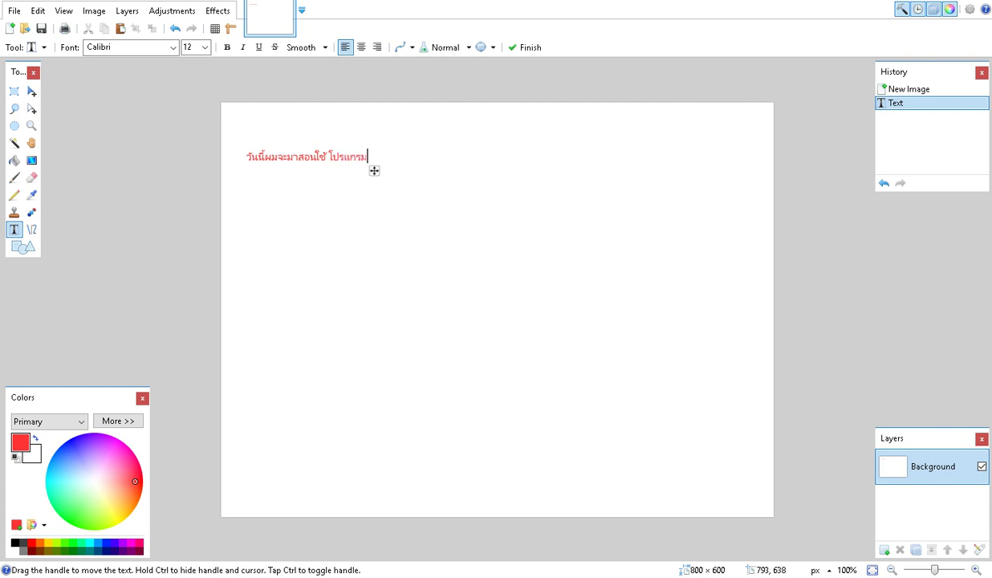
{"action": "type", "text": "าดรูป ระครับ เ"}
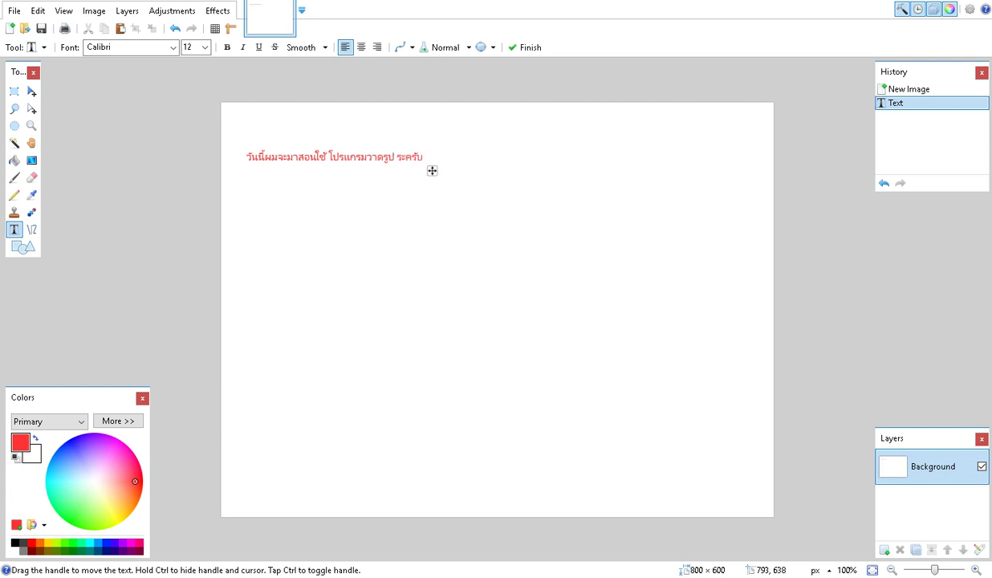
{"action": "type", "text": "พิ่มเติมแ"}
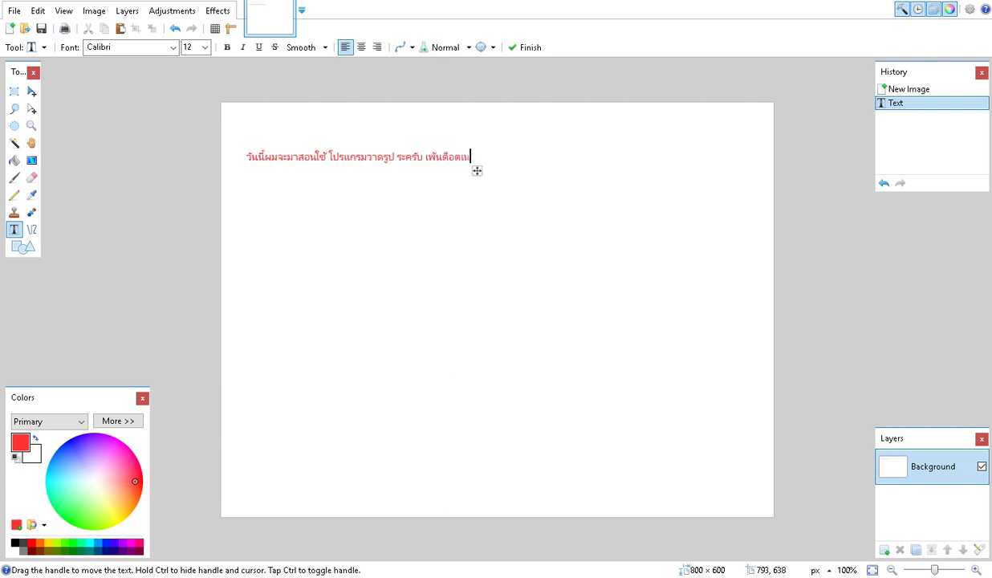
{"action": "type", "text": "น นะคร"}
Erase the whole Thai sentence from the blank canvas.
{"action": "key", "text": "BackSpace"}
{"action": "key", "text": "BackSpace"}
{"action": "key", "text": "BackSpace"}
{"action": "key", "text": "BackSpace"}
{"action": "key", "text": "BackSpace"}
{"action": "key", "text": "BackSpace"}
{"action": "key", "text": "BackSpace"}
{"action": "key", "text": "BackSpace"}
{"action": "key", "text": "BackSpace"}
{"action": "key", "text": "BackSpace"}
{"action": "key", "text": "BackSpace"}
{"action": "key", "text": "BackSpace"}
{"action": "key", "text": "BackSpace"}
{"action": "key", "text": "BackSpace"}
{"action": "key", "text": "BackSpace"}
{"action": "key", "text": "BackSpace"}
{"action": "key", "text": "BackSpace"}
{"action": "key", "text": "BackSpace"}
{"action": "key", "text": "BackSpace"}
{"action": "key", "text": "BackSpace"}
{"action": "key", "text": "BackSpace"}
{"action": "key", "text": "BackSpace"}
{"action": "key", "text": "BackSpace"}
{"action": "key", "text": "BackSpace"}
{"action": "key", "text": "BackSpace"}
{"action": "key", "text": "BackSpace"}
{"action": "key", "text": "BackSpace"}
{"action": "key", "text": "BackSpace"}
{"action": "key", "text": "BackSpace"}
{"action": "key", "text": "BackSpace"}
{"action": "key", "text": "BackSpace"}
{"action": "key", "text": "BackSpace"}
{"action": "key", "text": "BackSpace"}
{"action": "key", "text": "BackSpace"}
{"action": "key", "text": "BackSpace"}
{"action": "key", "text": "BackSpace"}
{"action": "key", "text": "BackSpace"}
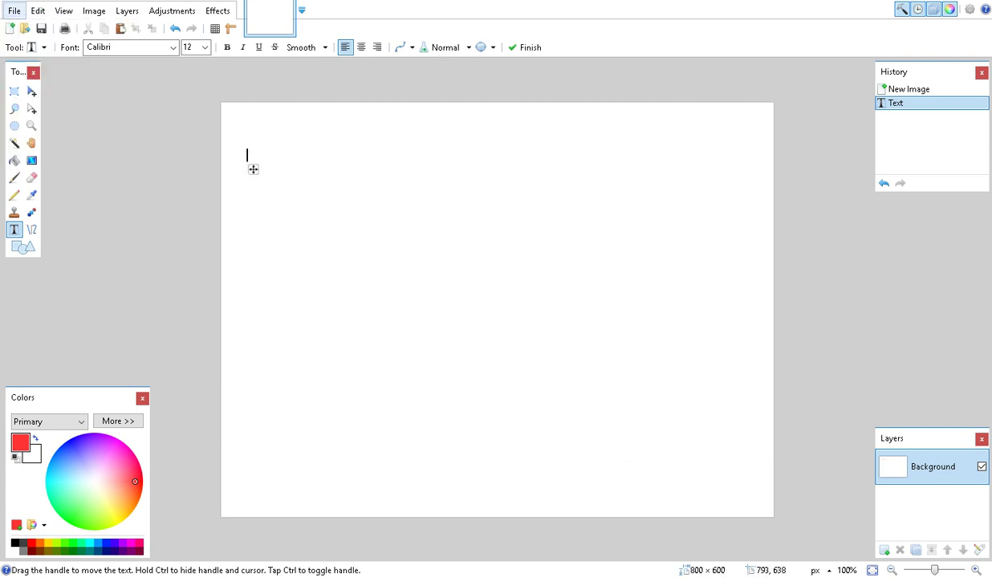
Open the image "New Photo Rs" from the Pictures folder.
{"action": "left_click", "coordinate": [14, 11]}
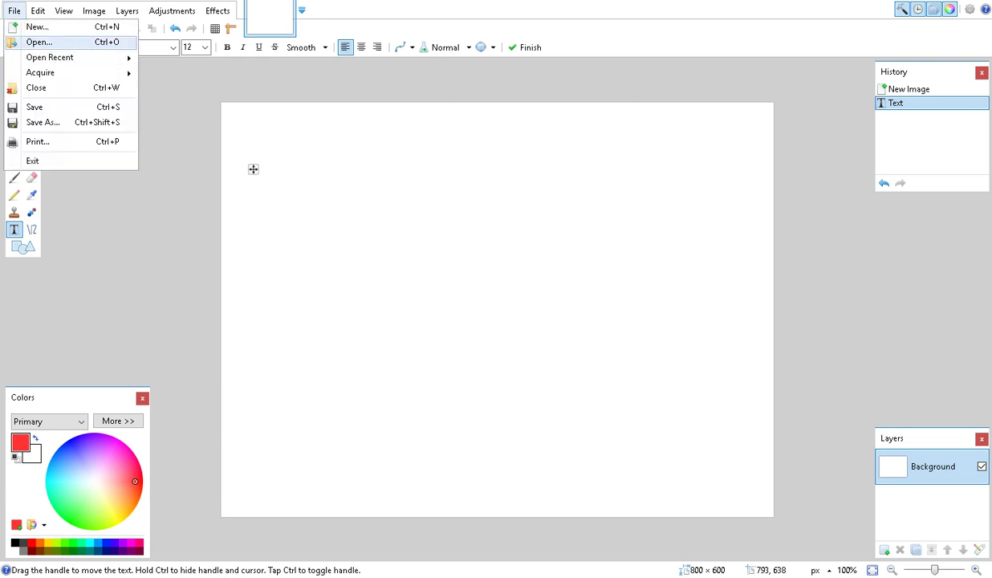
{"action": "left_click", "coordinate": [40, 42]}
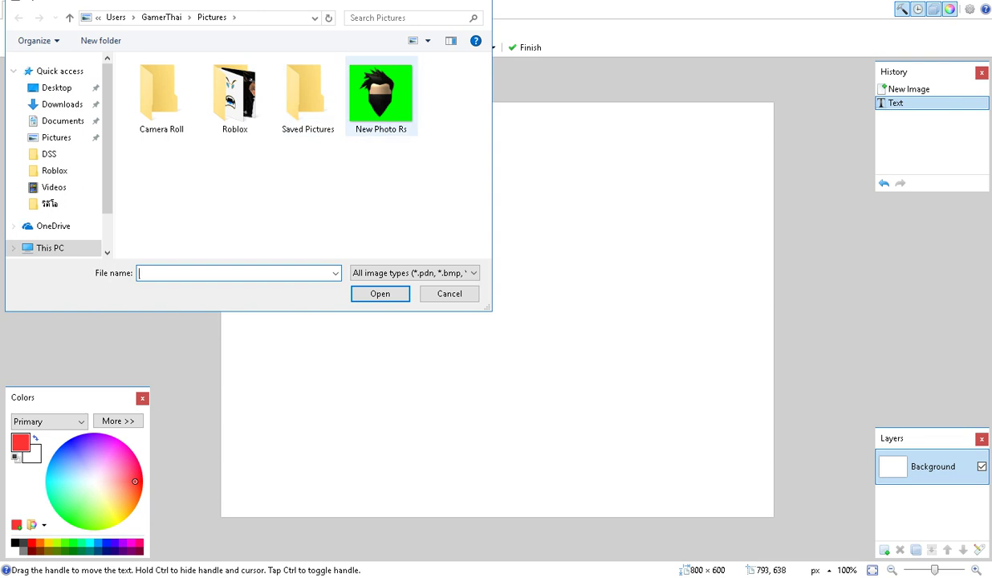
{"action": "double_click", "coordinate": [380, 96]}
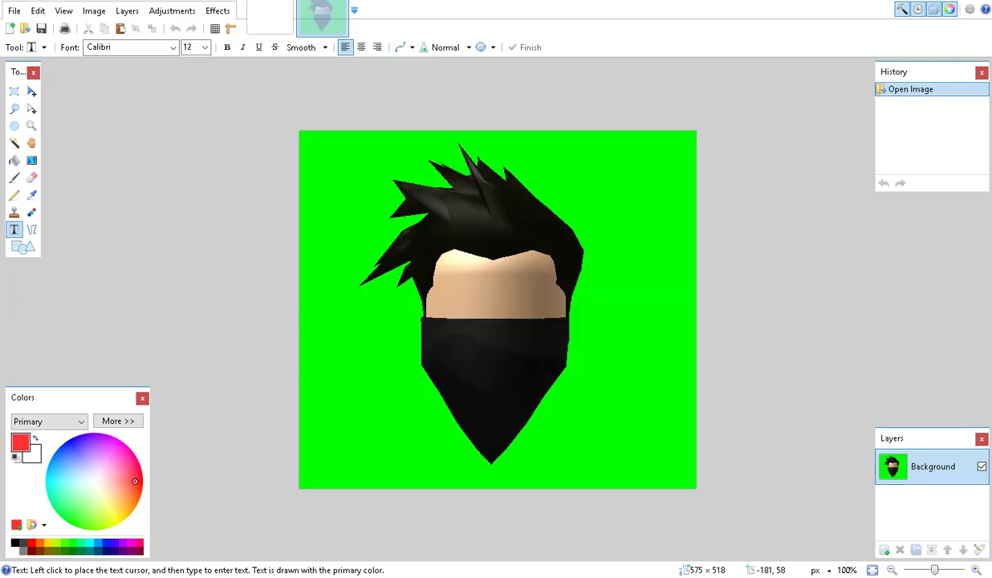
{"action": "left_click", "coordinate": [270, 18]}
{"action": "key", "text": "ctrl+w"}
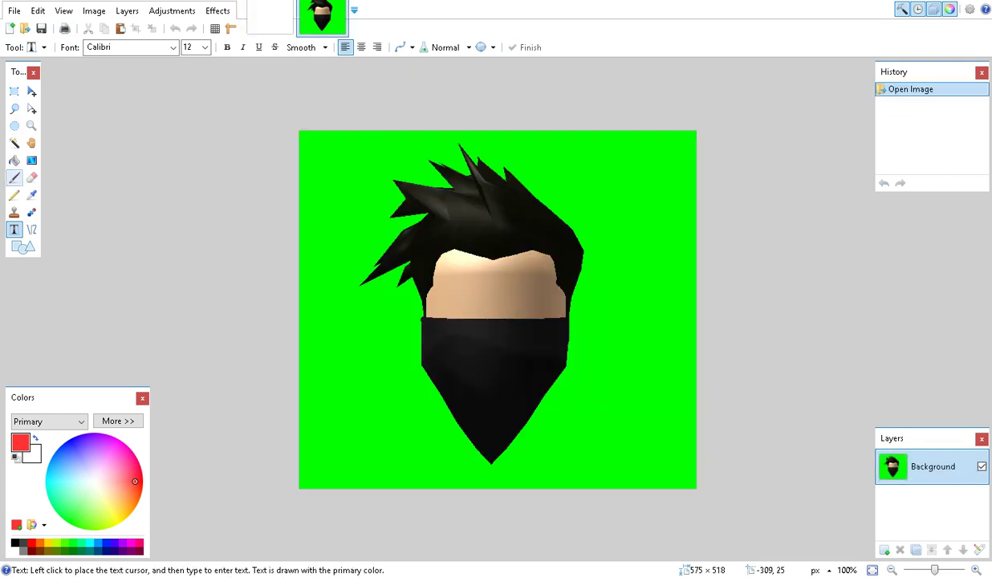
Draw a red curve about 49 pixels long along the left corner of the forehead's hairline.
{"action": "left_click", "coordinate": [32, 230]}
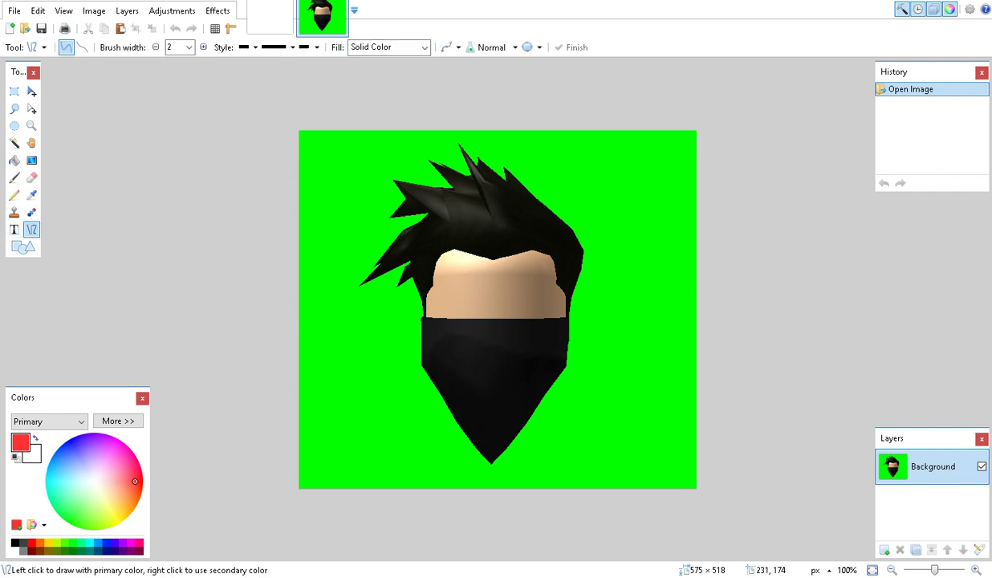
{"action": "mouse_move", "coordinate": [454, 249]}
{"action": "left_mouse_down"}
{"action": "mouse_move", "coordinate": [429, 309]}
{"action": "mouse_move", "coordinate": [338, 385]}
{"action": "mouse_move", "coordinate": [447, 257]}
{"action": "mouse_move", "coordinate": [427, 265]}
{"action": "mouse_move", "coordinate": [433, 271]}
{"action": "left_mouse_up"}
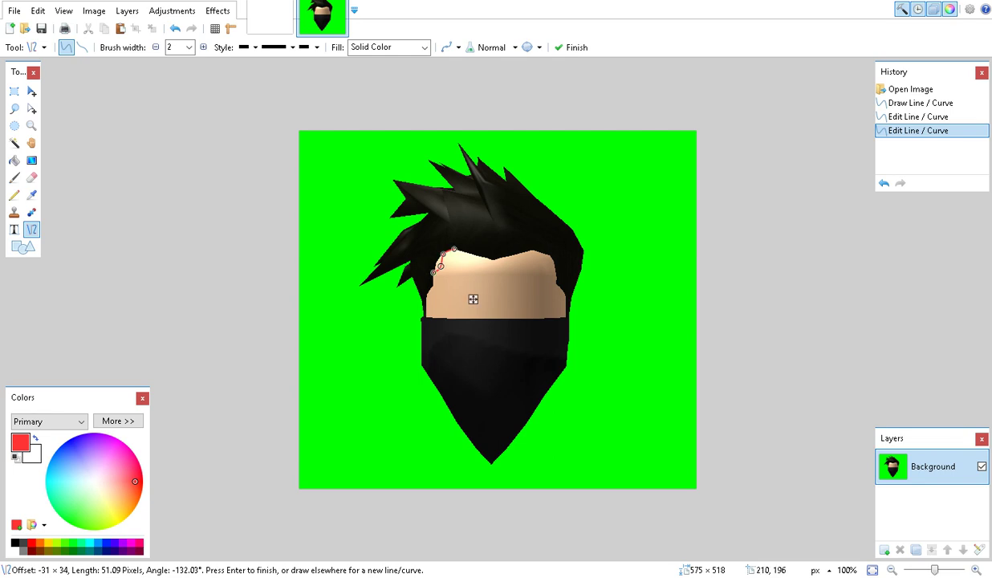
{"action": "mouse_move", "coordinate": [442, 267]}
{"action": "left_mouse_down"}
{"action": "mouse_move", "coordinate": [435, 259]}
{"action": "mouse_move", "coordinate": [433, 272]}
{"action": "left_mouse_up"}
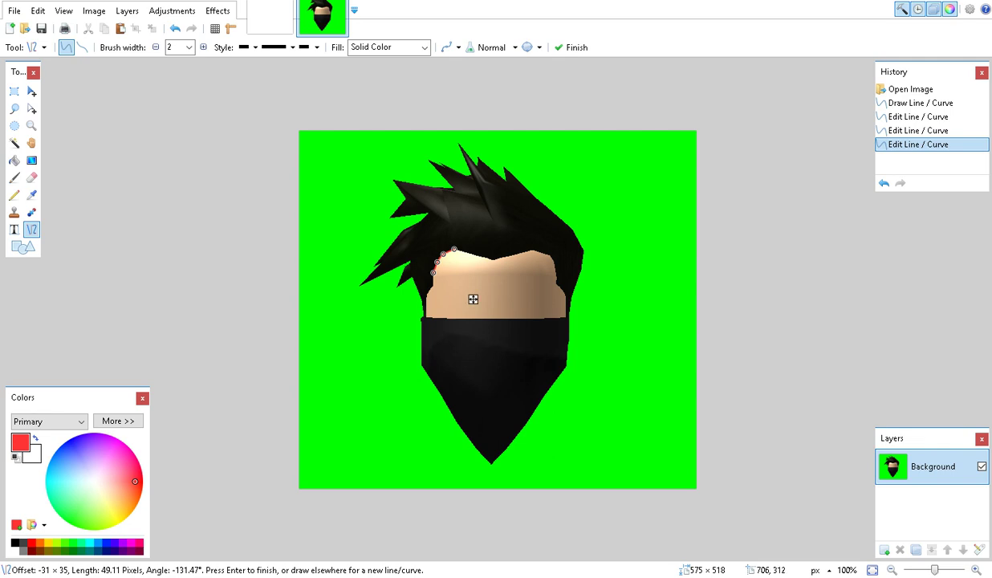
{"action": "key", "text": "Return"}
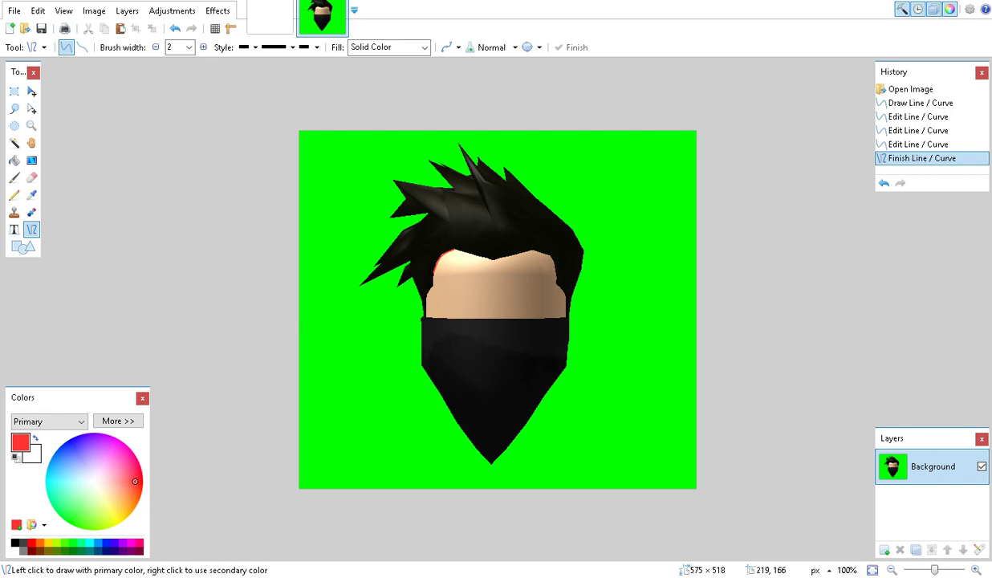
Draw a second red curve about 214 pixels long across the forehead, bending it down along the right hairline.
{"action": "mouse_move", "coordinate": [455, 248]}
{"action": "left_mouse_down"}
{"action": "mouse_move", "coordinate": [500, 253]}
{"action": "mouse_move", "coordinate": [500, 265]}
{"action": "mouse_move", "coordinate": [525, 253]}
{"action": "mouse_move", "coordinate": [561, 268]}
{"action": "mouse_move", "coordinate": [525, 250]}
{"action": "mouse_move", "coordinate": [542, 261]}
{"action": "mouse_move", "coordinate": [502, 262]}
{"action": "mouse_move", "coordinate": [558, 252]}
{"action": "mouse_move", "coordinate": [579, 258]}
{"action": "mouse_move", "coordinate": [561, 280]}
{"action": "mouse_move", "coordinate": [569, 281]}
{"action": "mouse_move", "coordinate": [564, 320]}
{"action": "mouse_move", "coordinate": [529, 295]}
{"action": "mouse_move", "coordinate": [545, 275]}
{"action": "mouse_move", "coordinate": [556, 286]}
{"action": "left_mouse_up"}
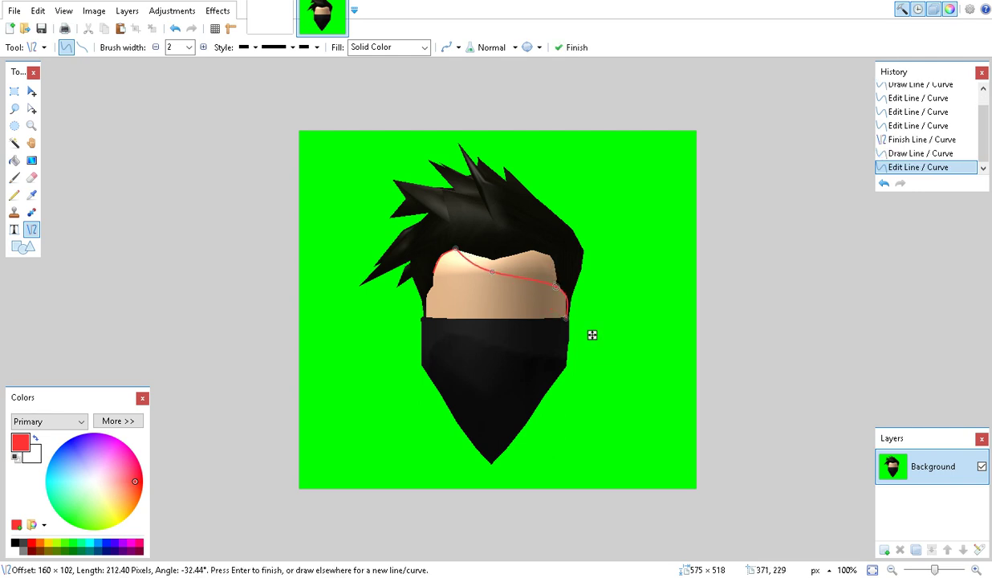
{"action": "left_click_drag", "start_coordinate": [493, 273], "coordinate": [547, 256]}
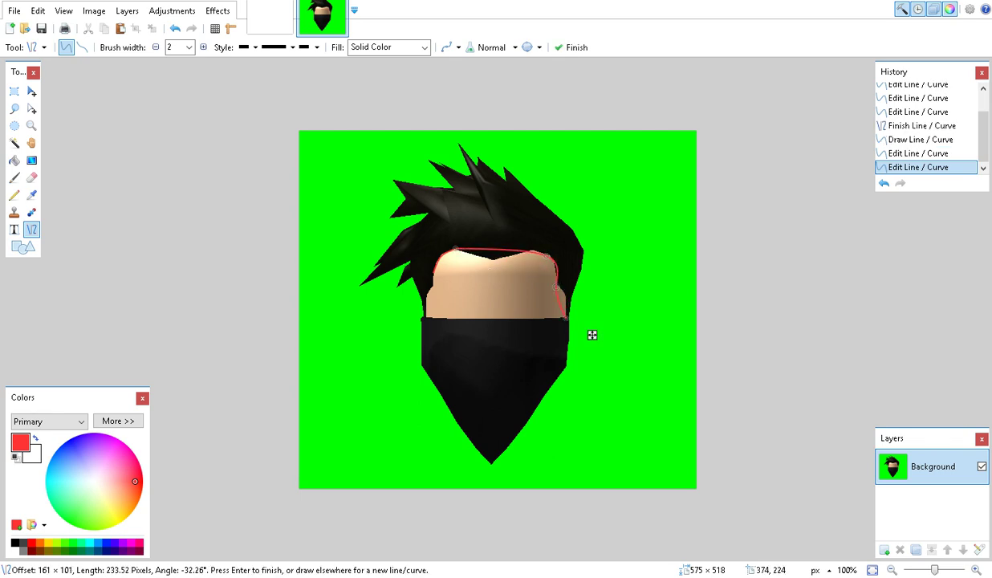
{"action": "left_click_drag", "start_coordinate": [568, 321], "coordinate": [558, 272]}
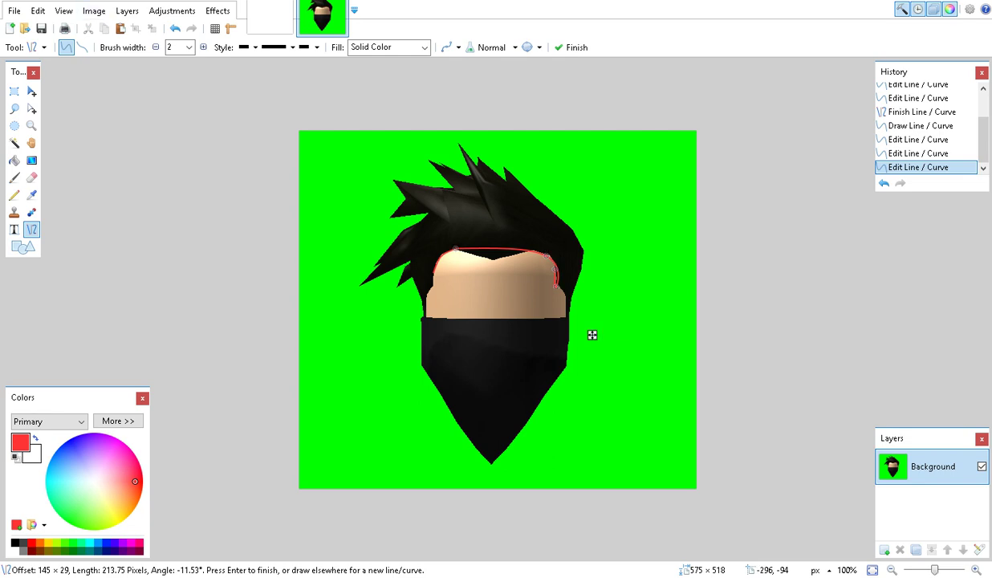
Undo both curves and their edits back to the opened image.
{"action": "key", "text": "ctrl+z"}
{"action": "key", "text": "ctrl+z"}
{"action": "key", "text": "ctrl+z"}
{"action": "key", "text": "ctrl+z"}
{"action": "key", "text": "ctrl+z"}
{"action": "key", "text": "ctrl+z"}
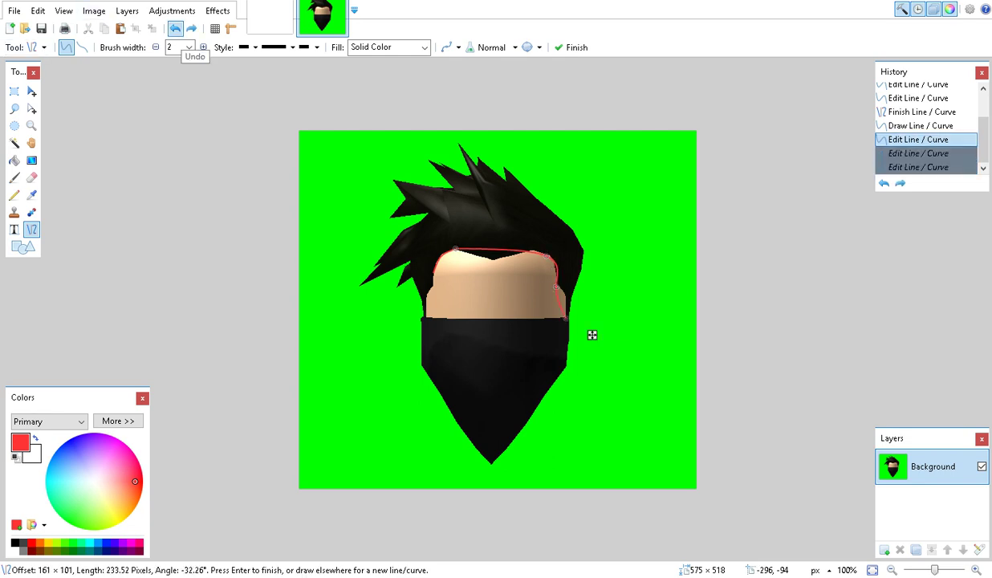
{"action": "key", "text": "ctrl+z"}
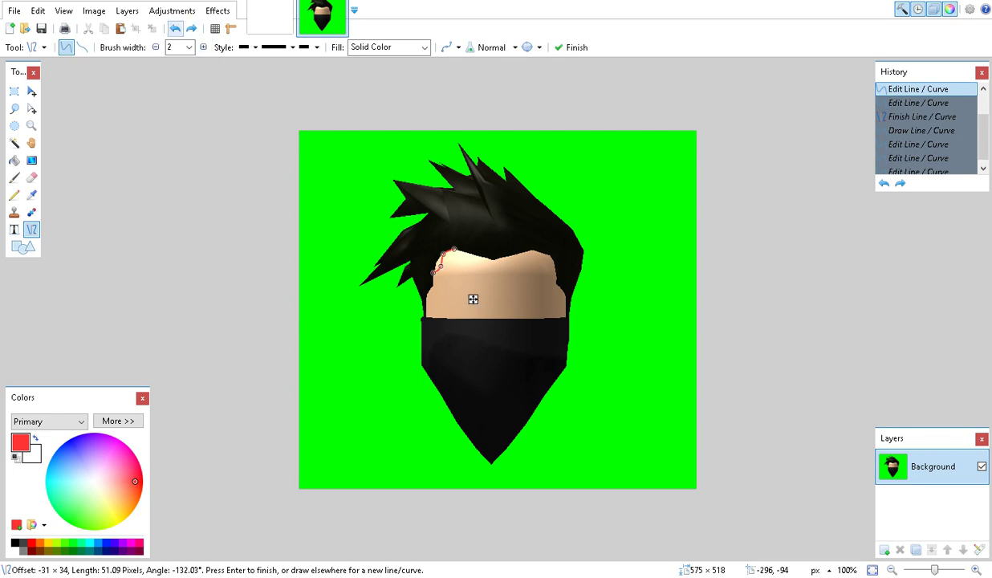
{"action": "key", "text": "ctrl+z"}
{"action": "key", "text": "ctrl+z"}
{"action": "key", "text": "ctrl+z"}
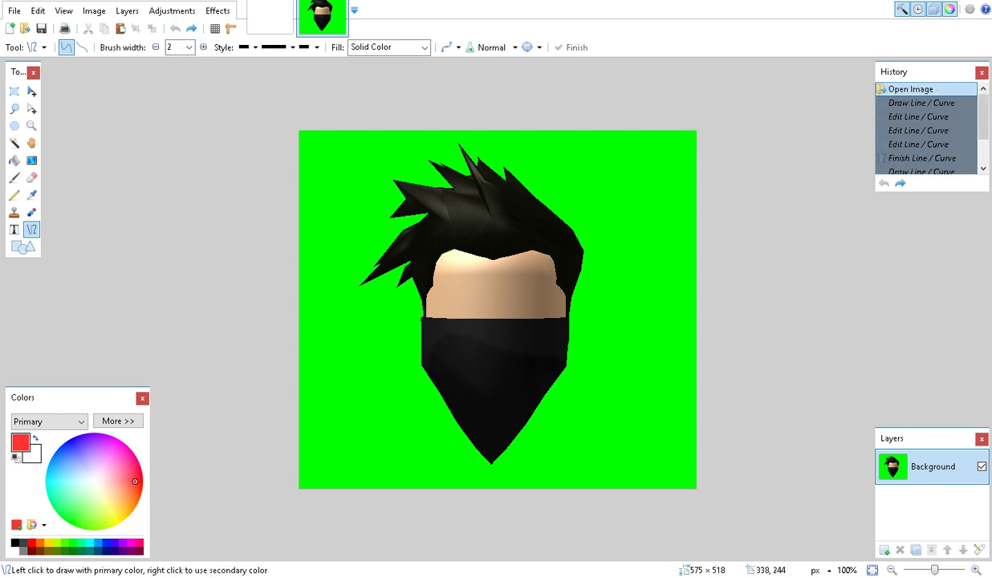
Write the red Thai text "ใส่ชื่อชาแนลลงไปได้นะครับ" on the green background to the left of the mask.
{"action": "left_click", "coordinate": [13, 228]}
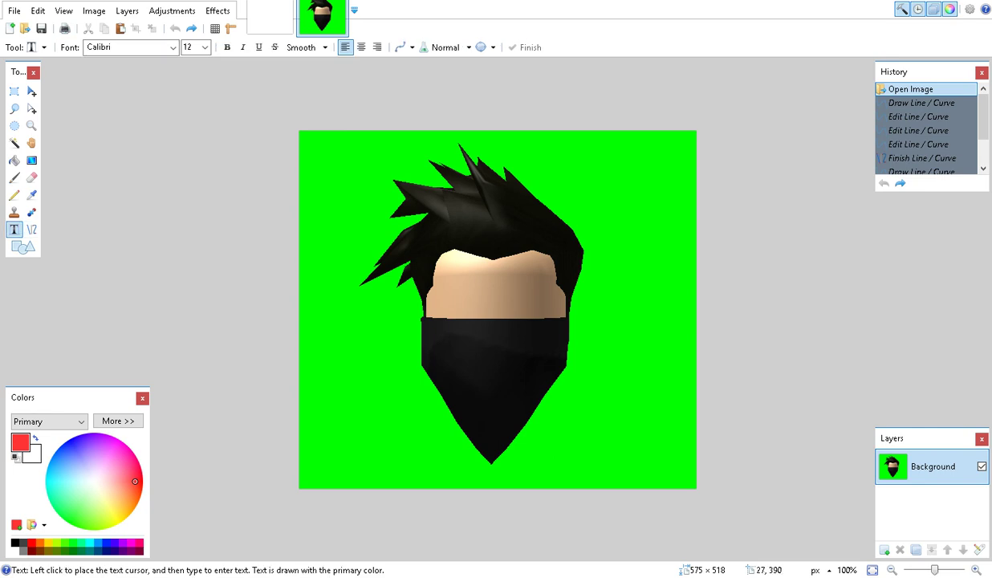
{"action": "left_click", "coordinate": [317, 399]}
{"action": "type", "text": "n"}
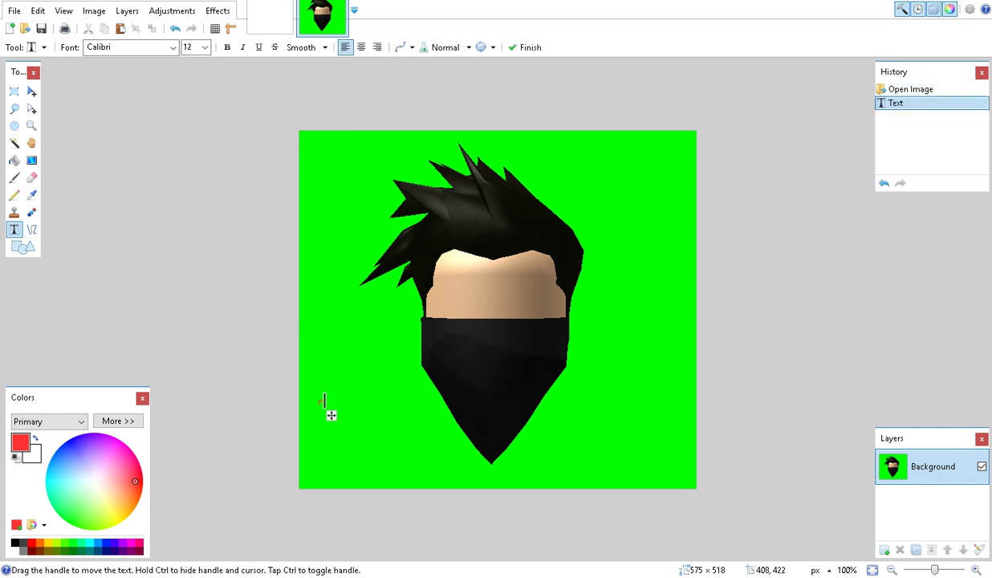
{"action": "key", "text": "BackSpace"}
{"action": "type", "text": "n"}
{"action": "key", "text": "BackSpace"}
{"action": "type", "text": "n"}
{"action": "key", "text": "BackSpace"}
{"action": "type", "text": "Tomi"}
{"action": "type", "text": "o"}
{"action": "type", "text": "ชาแนลล"}
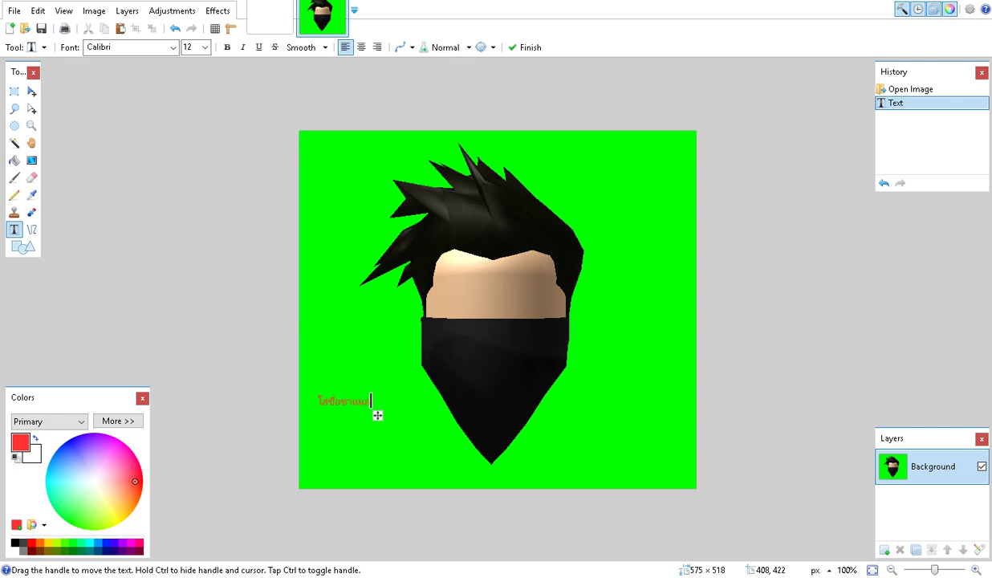
{"action": "type", "text": "งไปได้เล"}
{"action": "type", "text": "นะครับ"}
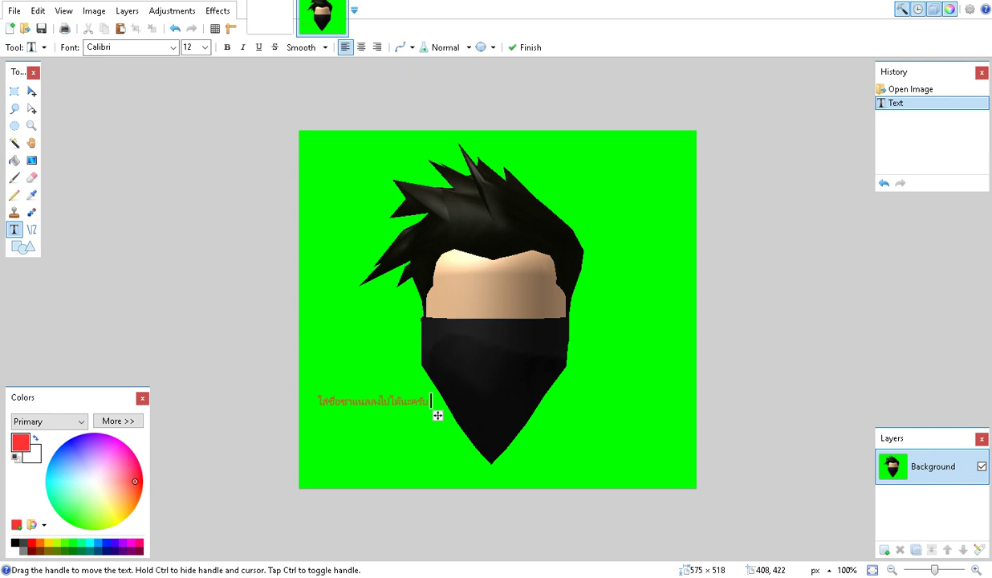
Erase the Thai text about the channel name beside the mask.
{"action": "key", "text": "BackSpace"}
{"action": "key", "text": "BackSpace"}
{"action": "key", "text": "BackSpace"}
{"action": "key", "text": "BackSpace"}
{"action": "key", "text": "BackSpace"}
{"action": "key", "text": "BackSpace"}
{"action": "key", "text": "BackSpace"}
{"action": "key", "text": "BackSpace"}
{"action": "key", "text": "BackSpace"}
{"action": "key", "text": "BackSpace"}
{"action": "key", "text": "BackSpace"}
{"action": "key", "text": "BackSpace"}
{"action": "key", "text": "BackSpace"}
{"action": "key", "text": "BackSpace"}
{"action": "key", "text": "BackSpace"}
{"action": "key", "text": "BackSpace"}
{"action": "key", "text": "BackSpace"}
{"action": "key", "text": "BackSpace"}
{"action": "key", "text": "BackSpace"}
{"action": "key", "text": "BackSpace"}
{"action": "key", "text": "BackSpace"}
{"action": "key", "text": "BackSpace"}
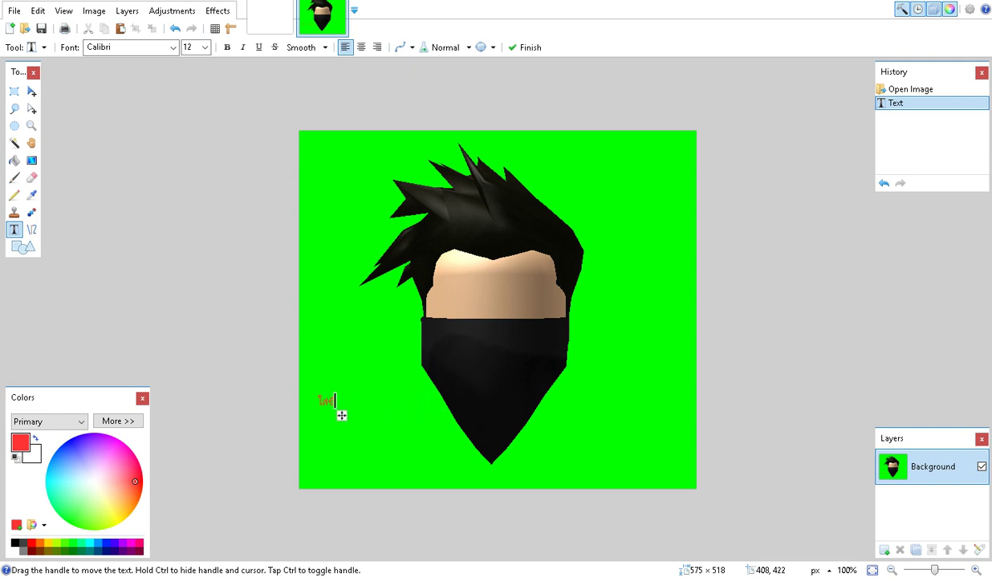
{"action": "key", "text": "BackSpace"}
{"action": "key", "text": "BackSpace"}
{"action": "key", "text": "BackSpace"}
Write another Thai sentence, beginning "ไม่ต้อง", on the green background left of the mask.
{"action": "type", "text": "ใส่ชื่อ"}
{"action": "type", "text": "แล"}
{"action": "type", "text": "หรอก"}
{"action": "type", "text": "สวย"}
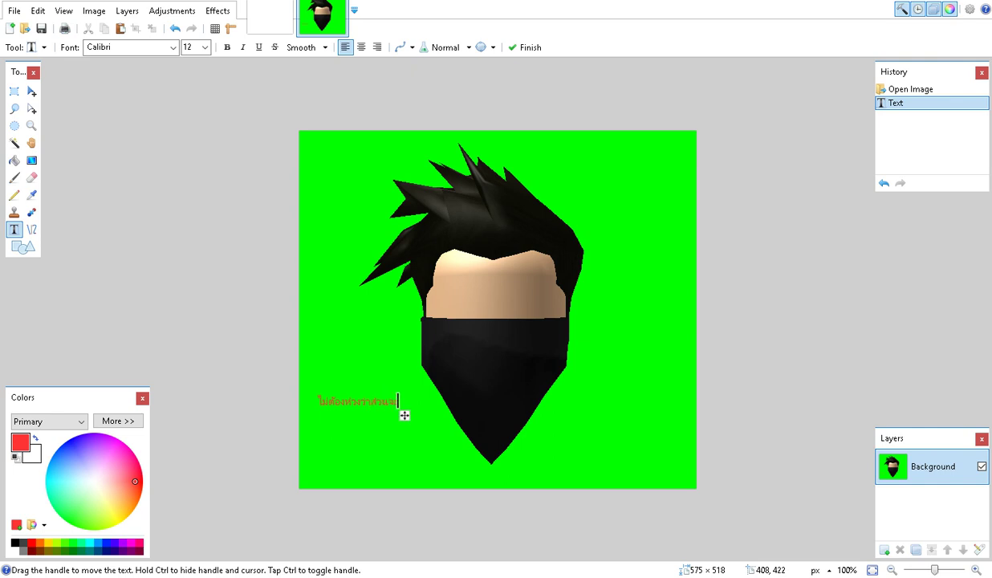
{"action": "type", "text": "ะห"}
Erase the Thai sentence beginning "ไม่ต้อง" beside the mask.
{"action": "key", "text": "BackSpace"}
{"action": "key", "text": "BackSpace"}
{"action": "key", "text": "BackSpace"}
{"action": "key", "text": "BackSpace"}
{"action": "key", "text": "BackSpace"}
{"action": "key", "text": "BackSpace"}
{"action": "key", "text": "BackSpace"}
{"action": "key", "text": "BackSpace"}
{"action": "key", "text": "BackSpace"}
{"action": "key", "text": "BackSpace"}
{"action": "key", "text": "BackSpace"}
{"action": "key", "text": "BackSpace"}
{"action": "key", "text": "BackSpace"}
{"action": "key", "text": "BackSpace"}
{"action": "key", "text": "BackSpace"}
{"action": "key", "text": "BackSpace"}
{"action": "key", "text": "BackSpace"}
{"action": "key", "text": "BackSpace"}
{"action": "key", "text": "BackSpace"}
{"action": "key", "text": "BackSpace"}
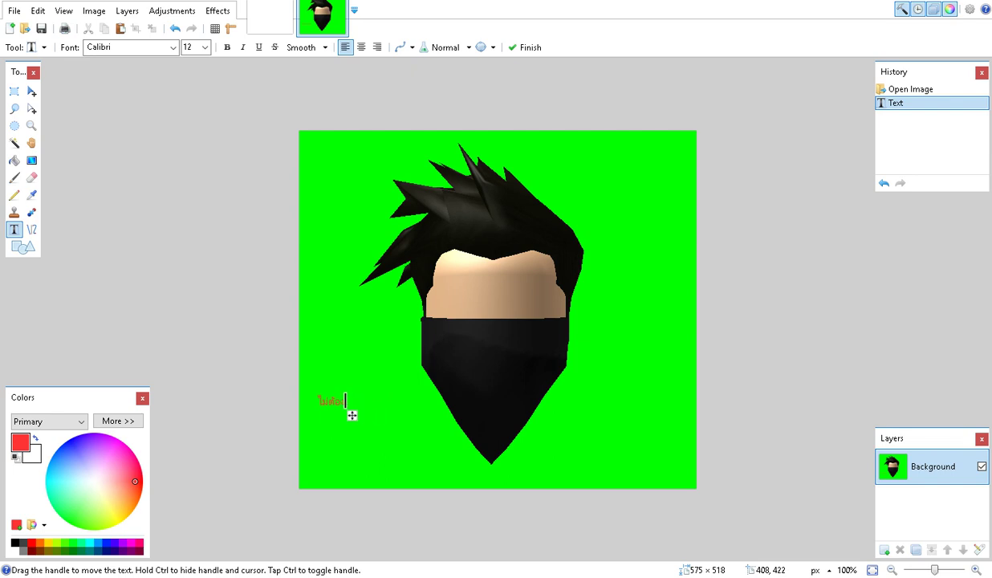
{"action": "key", "text": "BackSpace"}
Switch the input language to English and write "Cartoon Offical Thailand" in red across the lower part of the black mask.
{"action": "key", "text": "alt+shift"}
{"action": "key", "text": "super+space"}
{"action": "type", "text": "ส"}
{"action": "type", "text": "ar"}
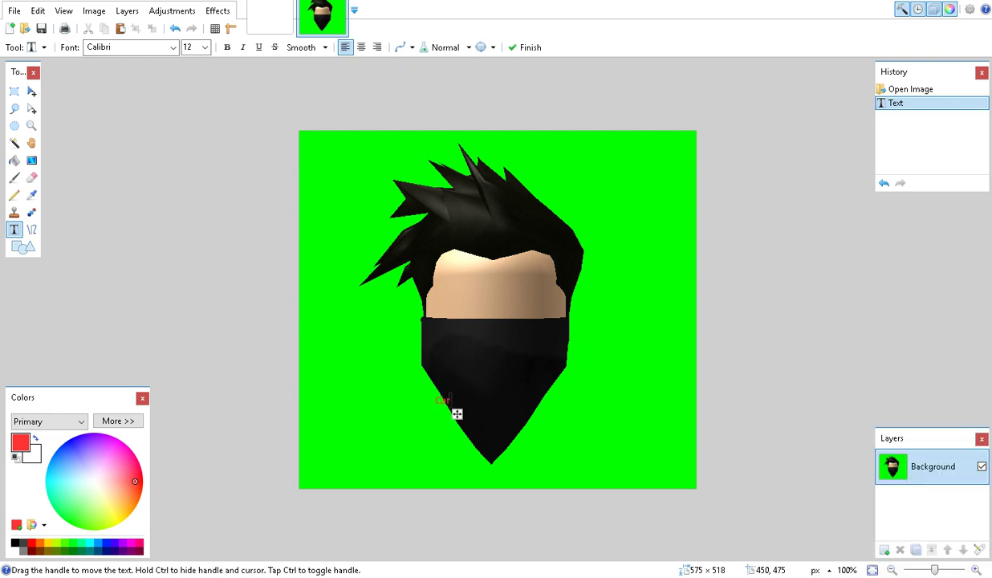
{"action": "type", "text": "rtoon O"}
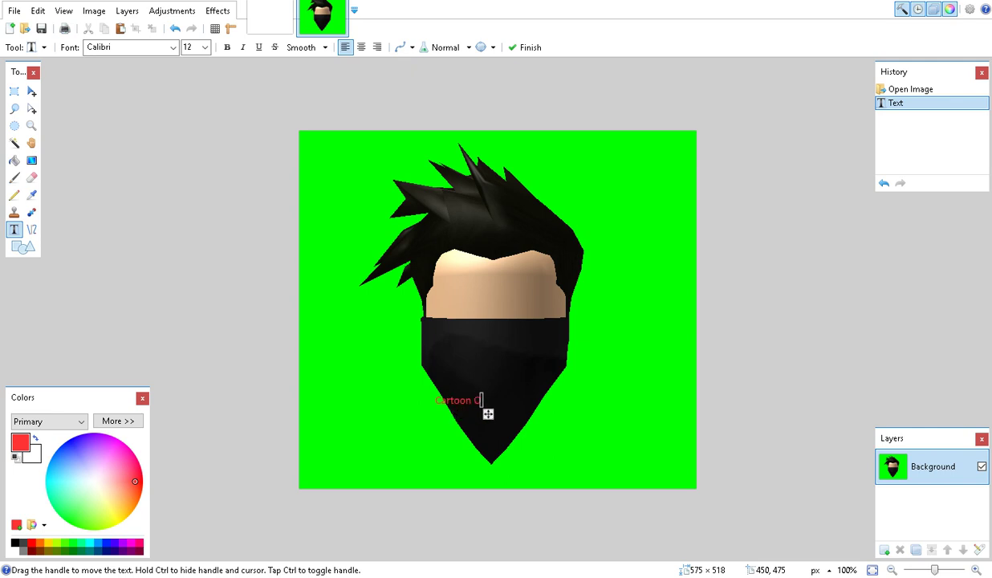
{"action": "type", "text": "ffical Thailand"}
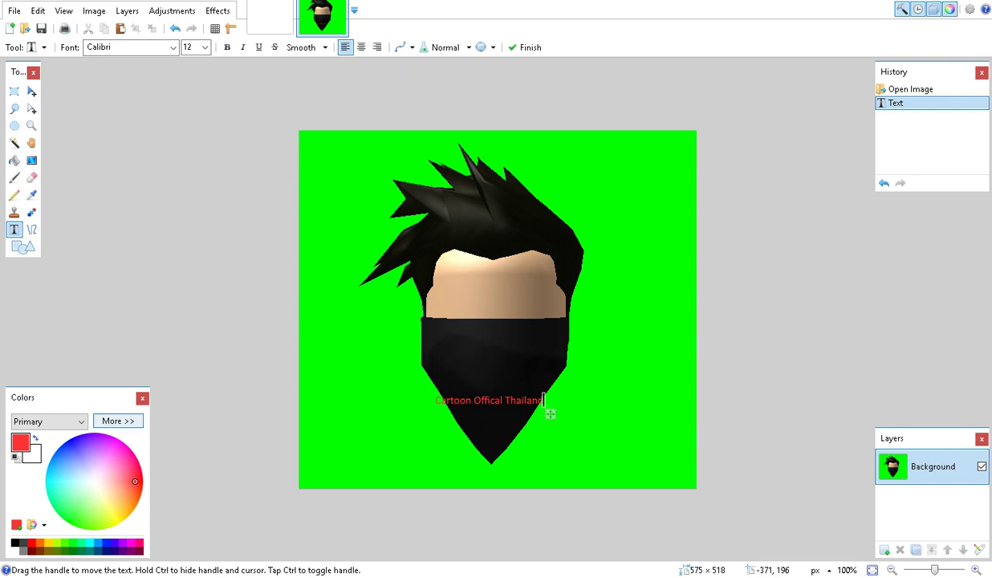
{"action": "left_click", "coordinate": [119, 421]}
{"action": "left_click", "coordinate": [116, 387]}
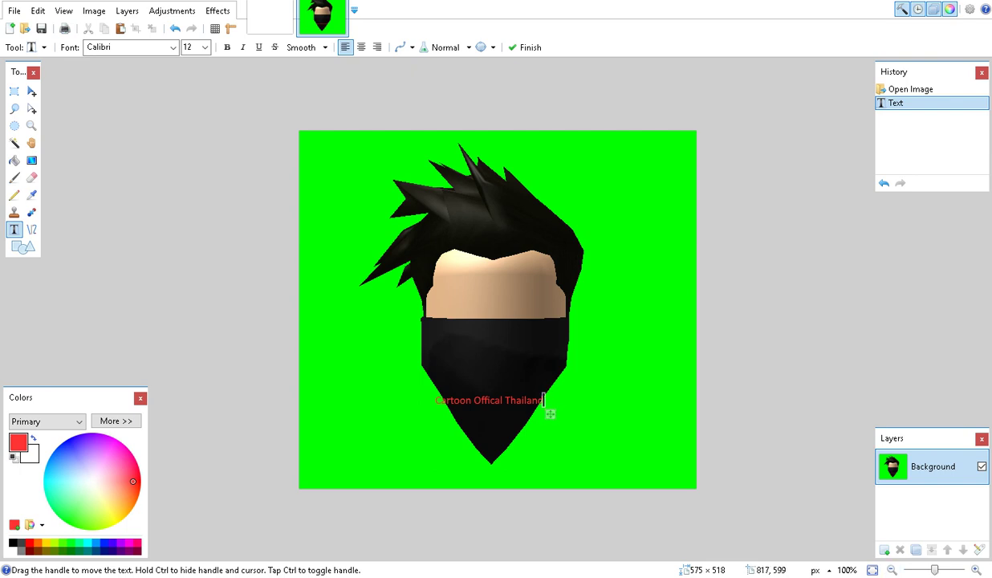
Switch the input language to Thai and write a Thai sentence about choosing colours on the green background right of the mask.
{"action": "key", "text": "super+space"}
{"action": "left_click", "coordinate": [578, 400]}
{"action": "type", "text": "แลับ"}
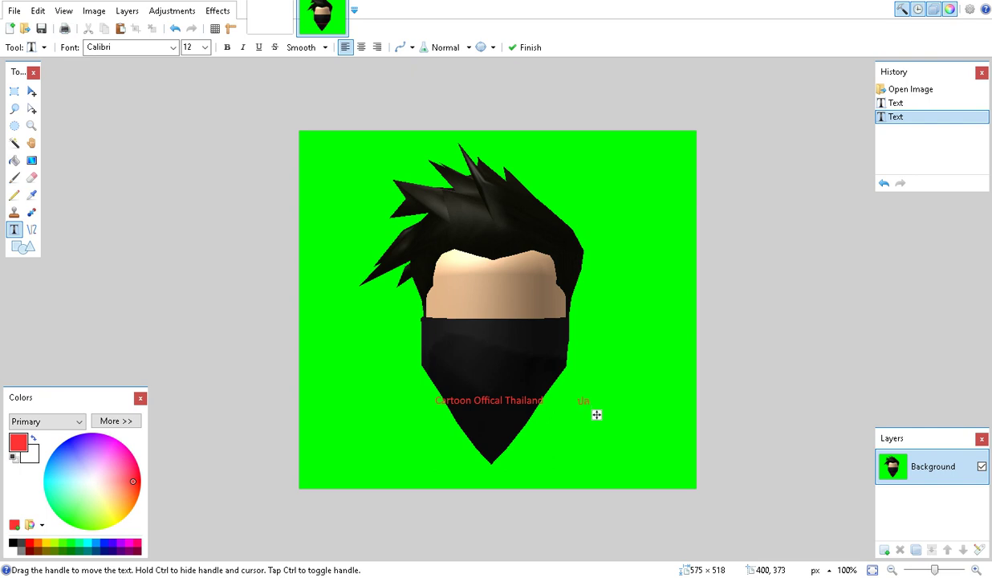
{"action": "type", "text": "สีไส่ตามใจนะครบ"}
Erase the Thai sentence about colours beside the mask and switch the input language back.
{"action": "key", "text": "BackSpace"}
{"action": "key", "text": "BackSpace"}
{"action": "key", "text": "BackSpace"}
{"action": "key", "text": "BackSpace"}
{"action": "key", "text": "BackSpace"}
{"action": "key", "text": "BackSpace"}
{"action": "key", "text": "BackSpace"}
{"action": "key", "text": "BackSpace"}
{"action": "key", "text": "BackSpace"}
{"action": "key", "text": "BackSpace"}
{"action": "key", "text": "BackSpace"}
{"action": "key", "text": "BackSpace"}
{"action": "key", "text": "BackSpace"}
{"action": "key", "text": "BackSpace"}
{"action": "key", "text": "BackSpace"}
{"action": "key", "text": "BackSpace"}
{"action": "key", "text": "BackSpace"}
{"action": "key", "text": "BackSpace"}
{"action": "key", "text": "BackSpace"}
{"action": "left_click", "coordinate": [607, 399]}
{"action": "left_click_drag", "start_coordinate": [613, 418], "coordinate": [556, 410]}
{"action": "key", "text": "alt+shift"}
{"action": "key", "text": "super+space"}
Try to paint on the face with the Clone Stamp tool and dismiss the message.
{"action": "left_click", "coordinate": [14, 212]}
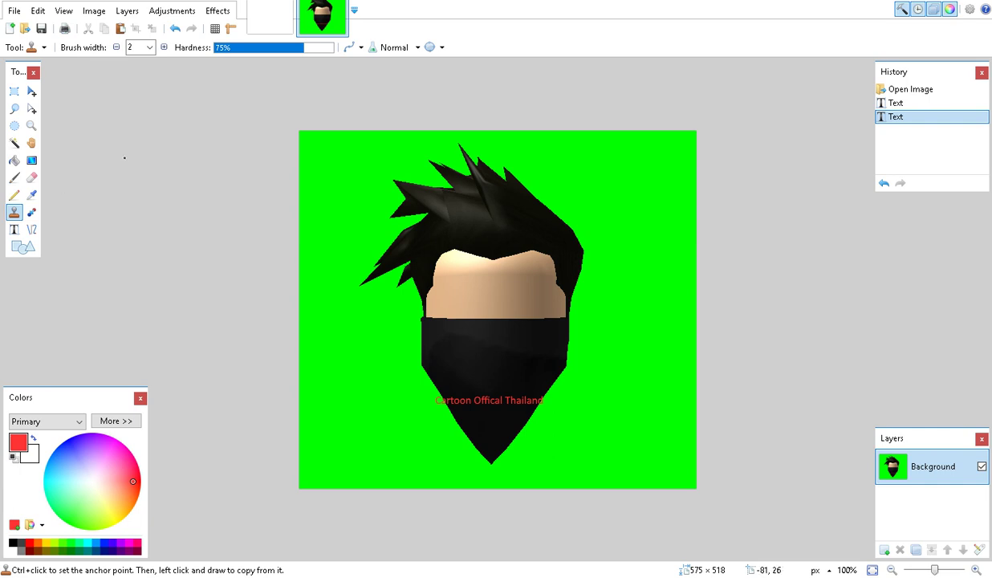
{"action": "left_click", "coordinate": [453, 281]}
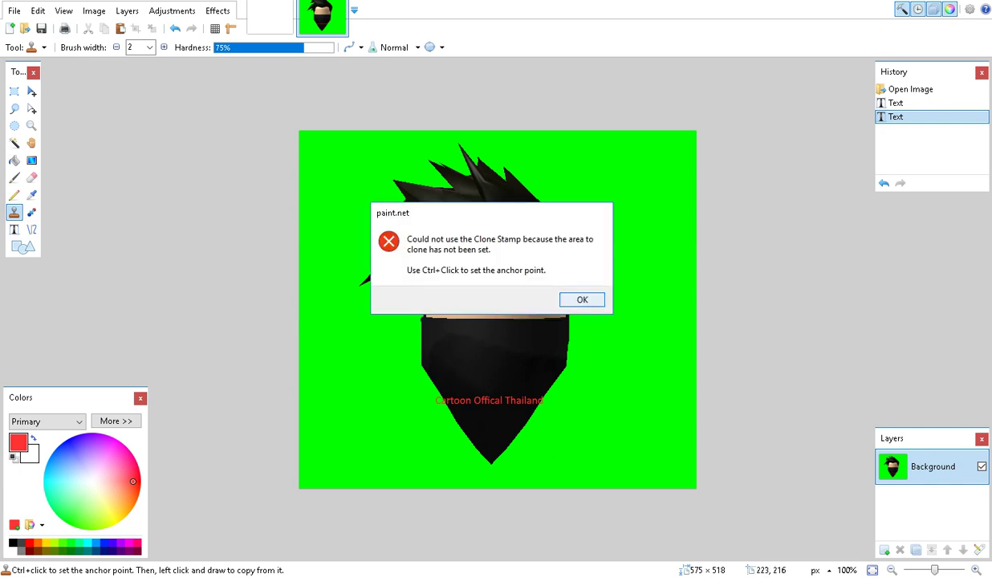
{"action": "left_click", "coordinate": [563, 289]}
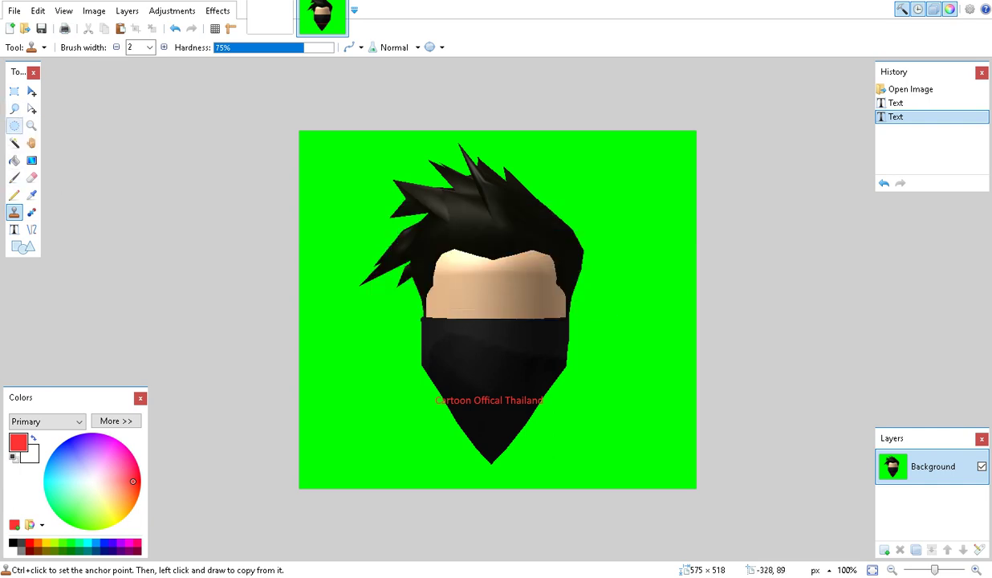
Set the primary colour to black, draw an elliptical selection on the left part of the face and deselect it.
{"action": "left_click", "coordinate": [13, 126]}
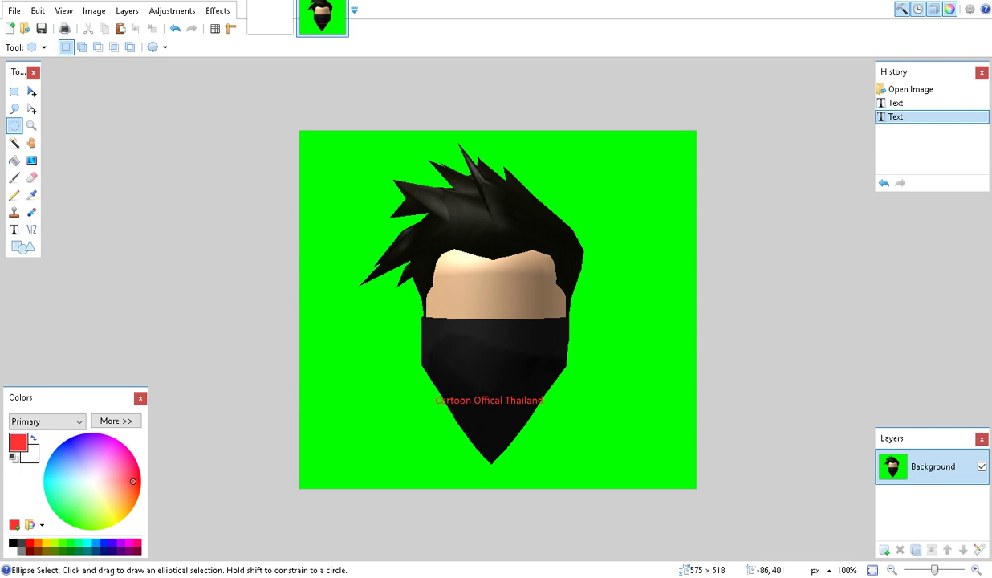
{"action": "left_click", "coordinate": [13, 544]}
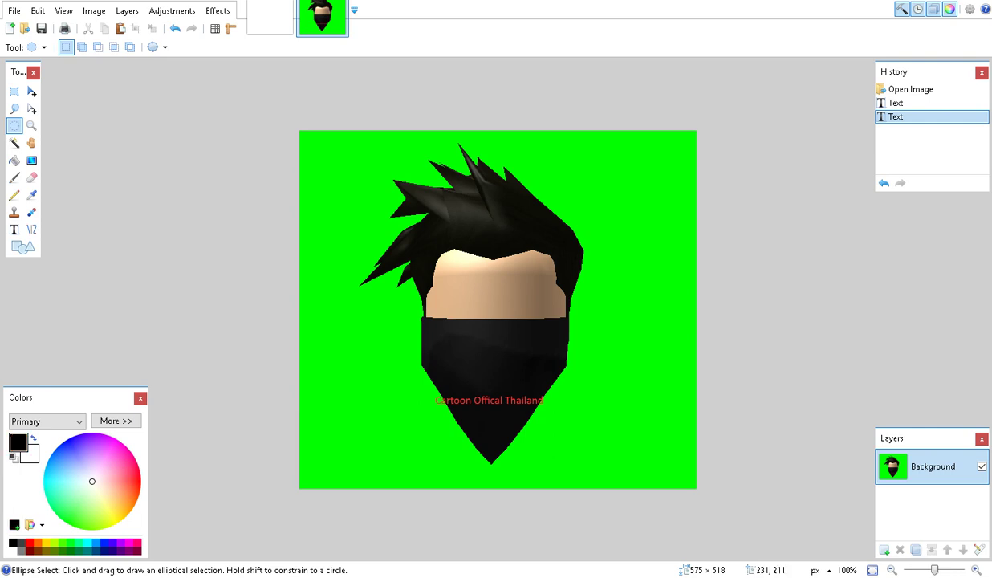
{"action": "left_click_drag", "start_coordinate": [441, 278], "coordinate": [461, 311]}
{"action": "key", "text": "ctrl+d"}
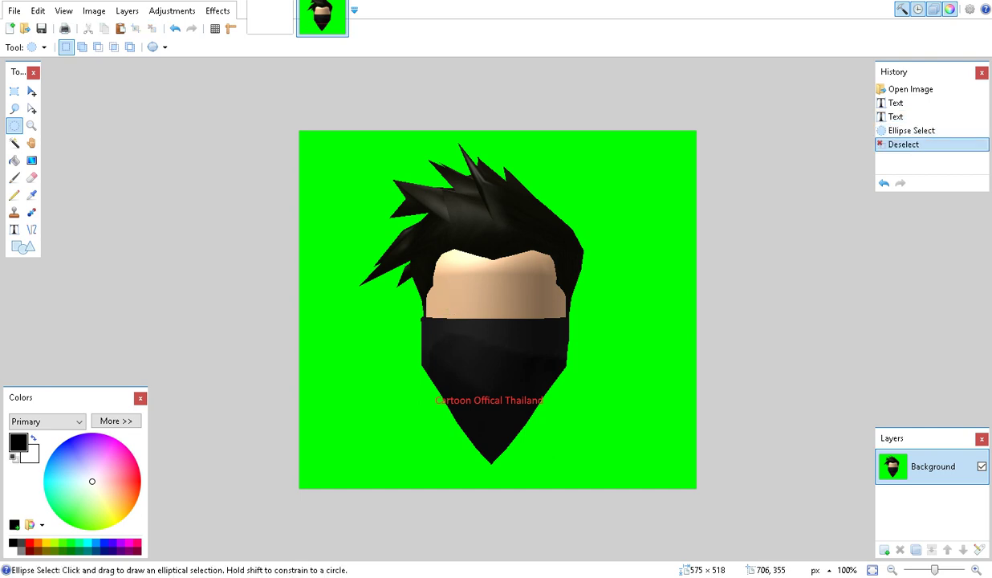
Draw elliptical selections of about 39 × 65 px and 49 × 52 px where the eyes would be, and deselect.
{"action": "left_click_drag", "start_coordinate": [494, 273], "coordinate": [521, 318]}
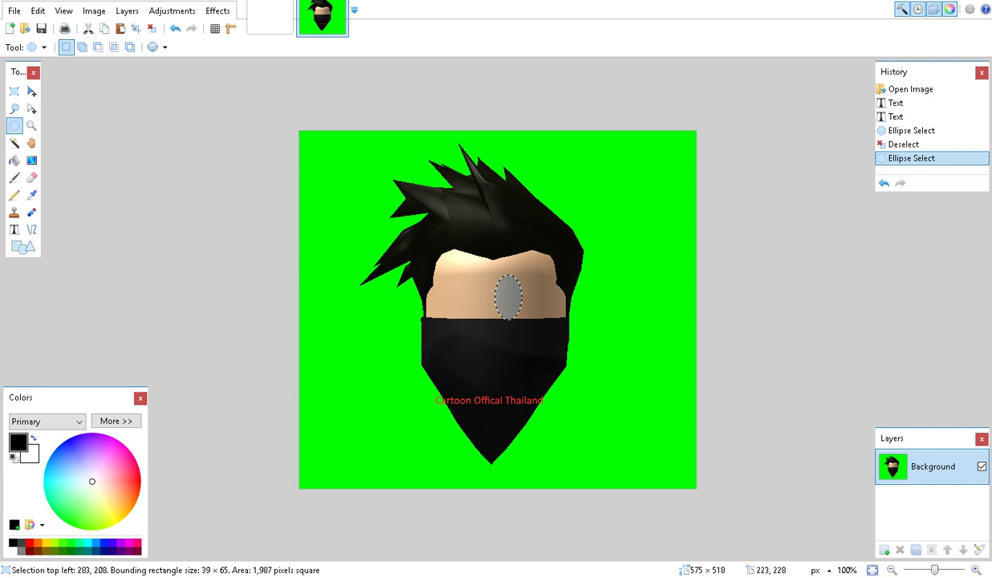
{"action": "left_click_drag", "start_coordinate": [453, 288], "coordinate": [486, 323]}
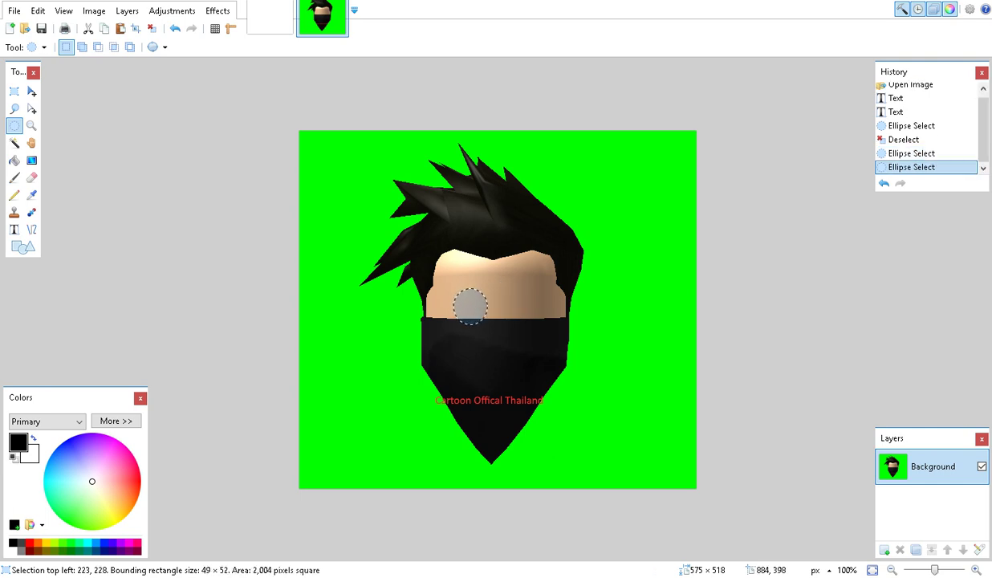
{"action": "key", "text": "ctrl+d"}
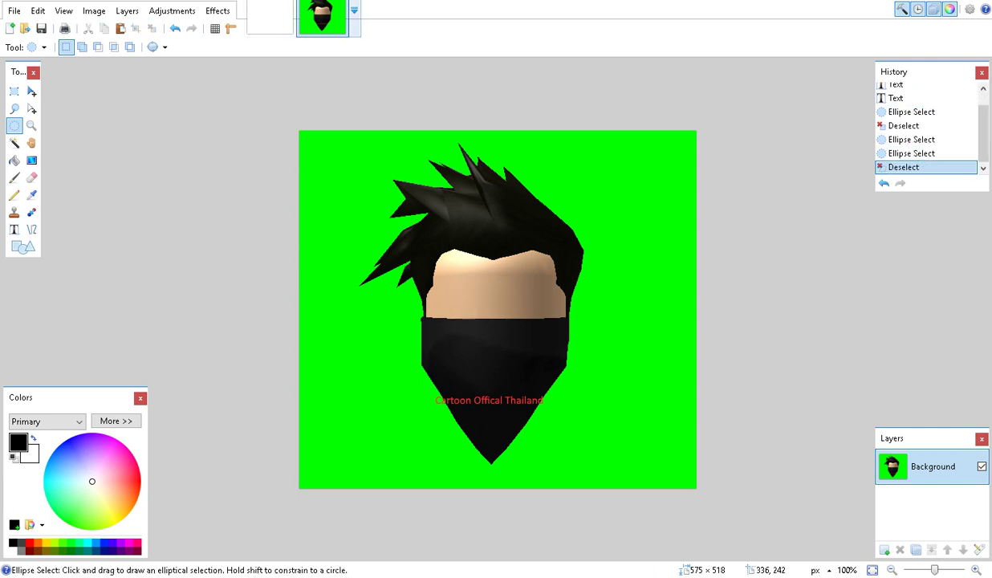
{"action": "left_click", "coordinate": [354, 10]}
{"action": "left_click", "coordinate": [421, 63]}
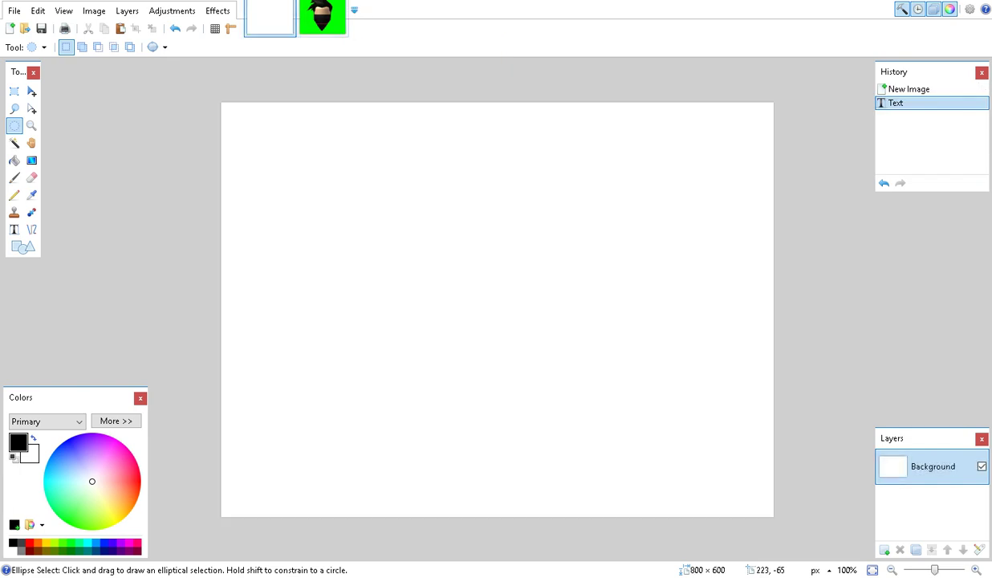
{"action": "left_click", "coordinate": [323, 18]}
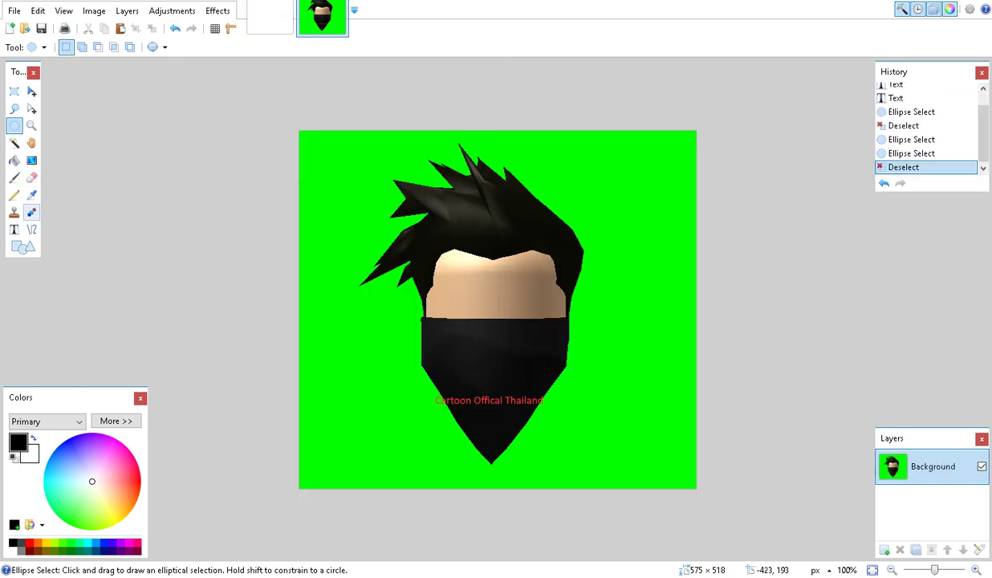
Draw black lines along the mask's top edge, about 218 px long, and its right side, about 74 px long.
{"action": "left_click", "coordinate": [31, 229]}
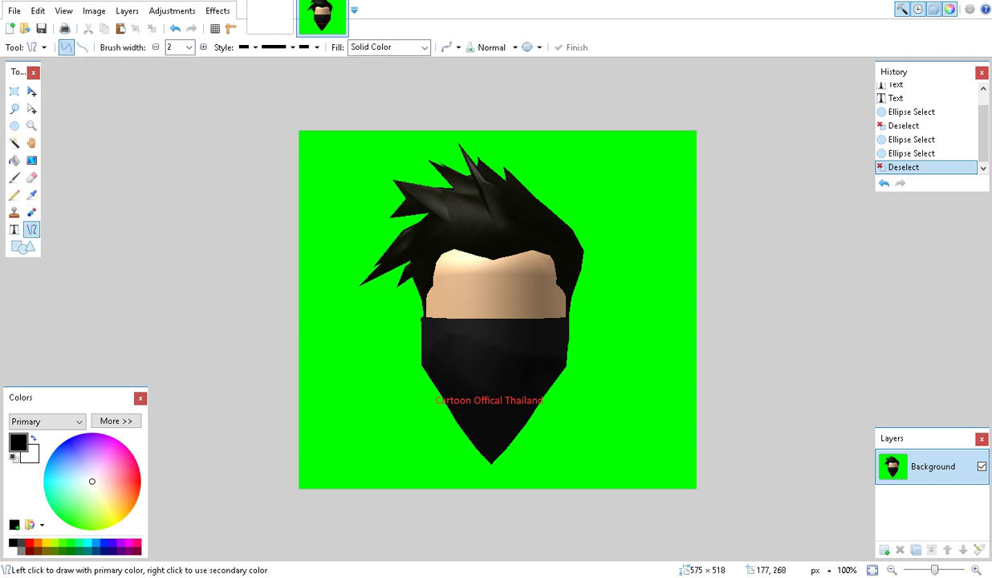
{"action": "left_click_drag", "start_coordinate": [420, 317], "coordinate": [571, 318]}
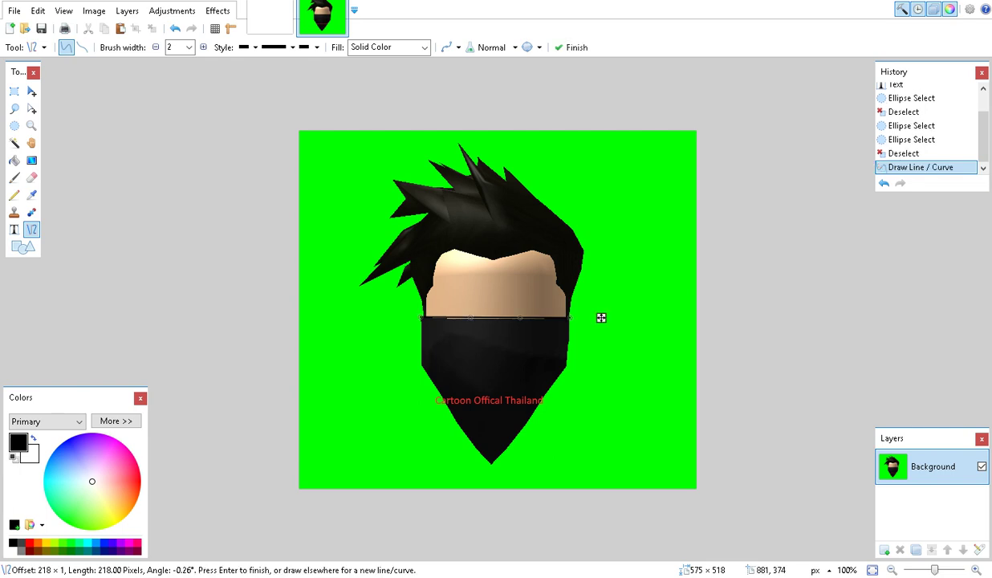
{"action": "key", "text": "Return"}
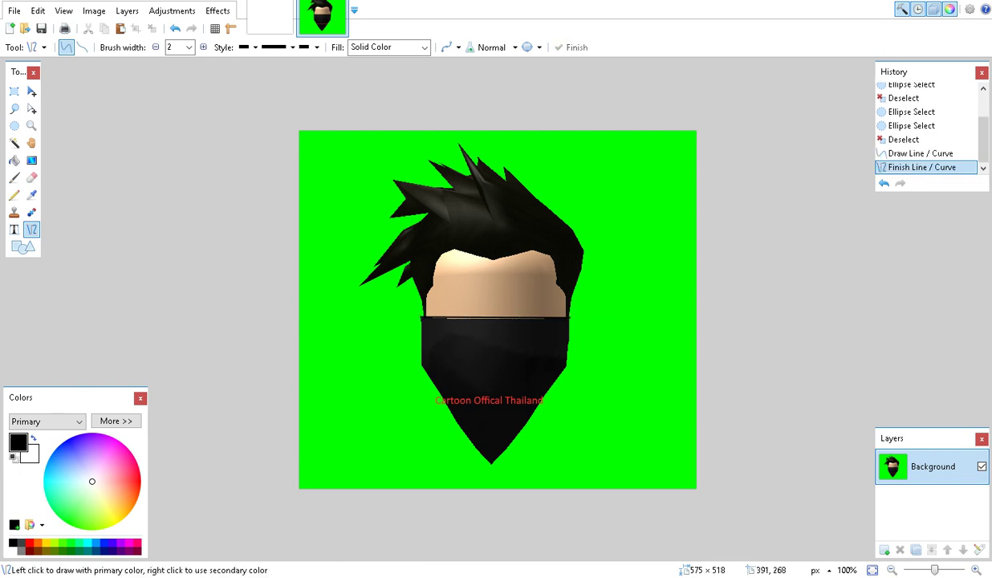
{"action": "mouse_move", "coordinate": [569, 315]}
{"action": "left_mouse_down"}
{"action": "mouse_move", "coordinate": [555, 341]}
{"action": "mouse_move", "coordinate": [565, 366]}
{"action": "left_mouse_up"}
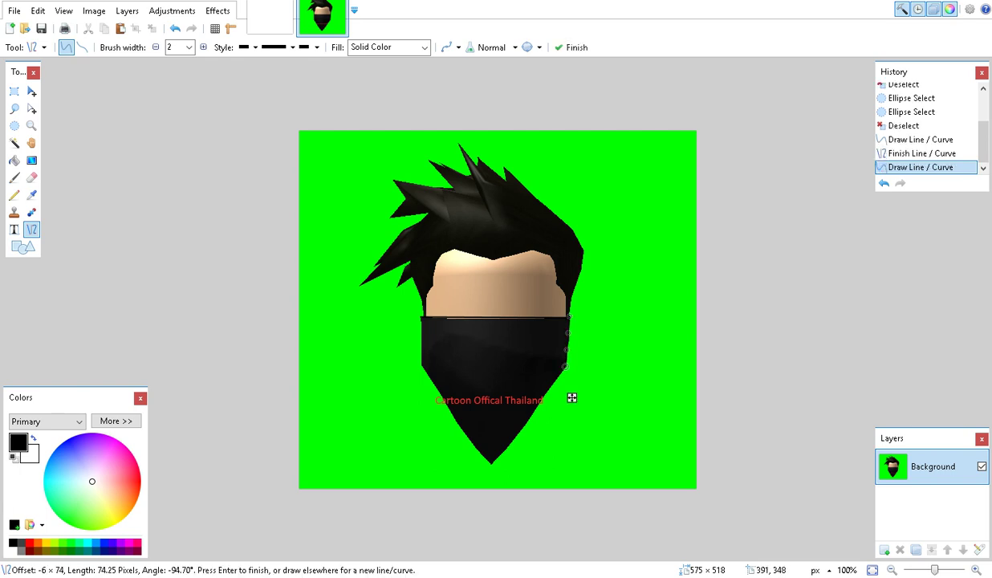
{"action": "key", "text": "Return"}
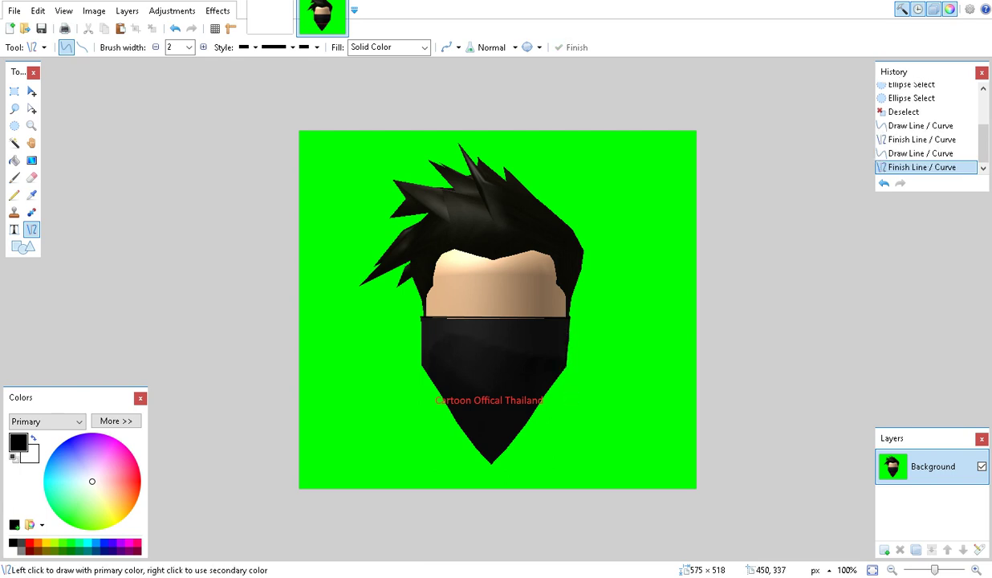
Draw black lines along the mask's lower right (about 185 px), lower left (about 178 px) and left (about 78 px) edges.
{"action": "left_click_drag", "start_coordinate": [569, 364], "coordinate": [491, 463]}
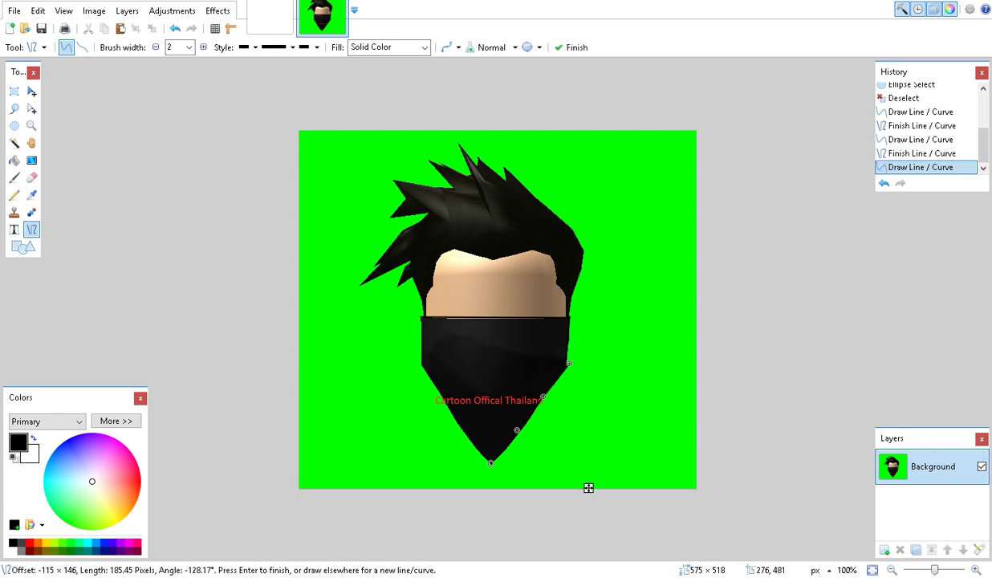
{"action": "key", "text": "Return"}
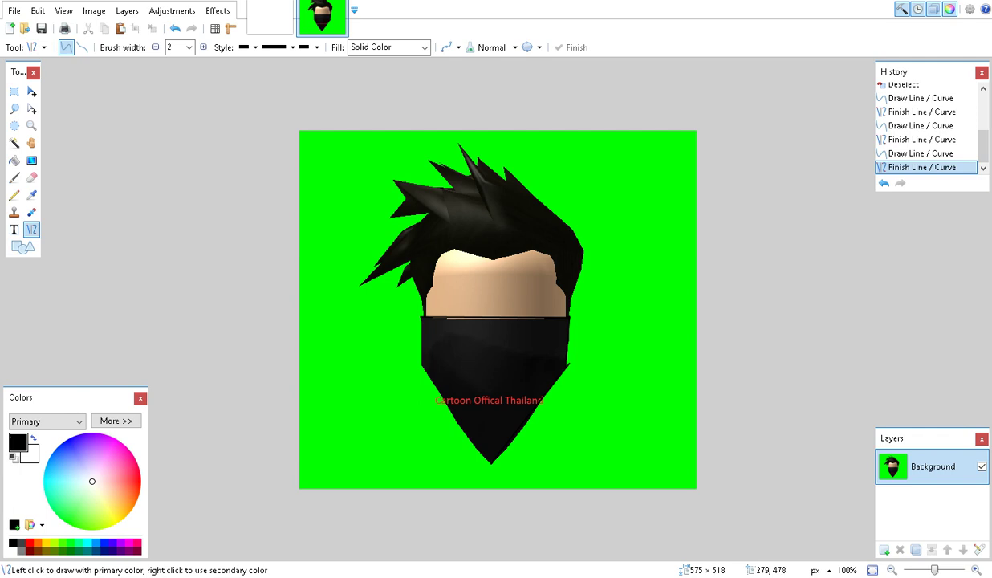
{"action": "mouse_move", "coordinate": [494, 463]}
{"action": "left_mouse_down"}
{"action": "mouse_move", "coordinate": [447, 456]}
{"action": "mouse_move", "coordinate": [406, 401]}
{"action": "mouse_move", "coordinate": [420, 364]}
{"action": "left_mouse_up"}
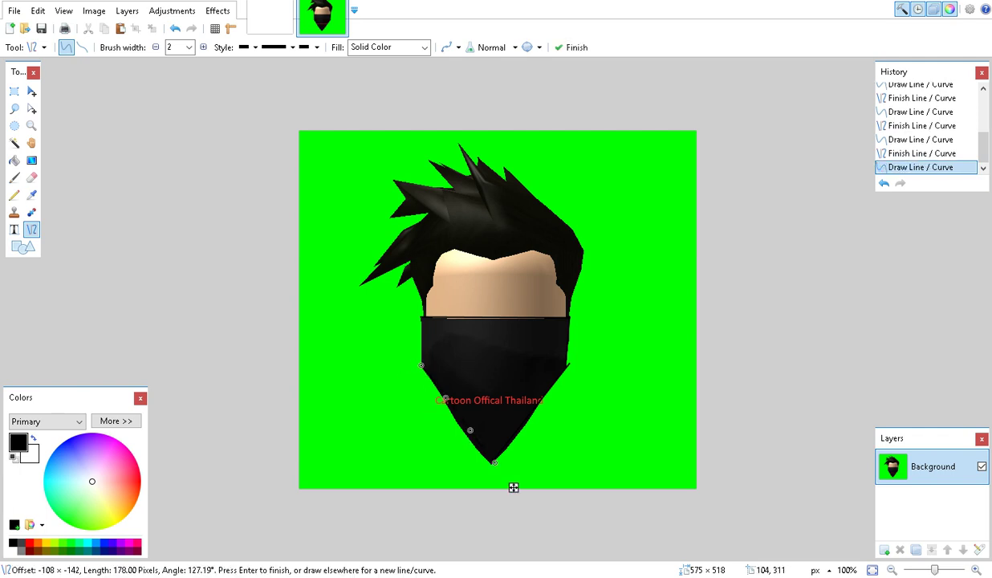
{"action": "key", "text": "Return"}
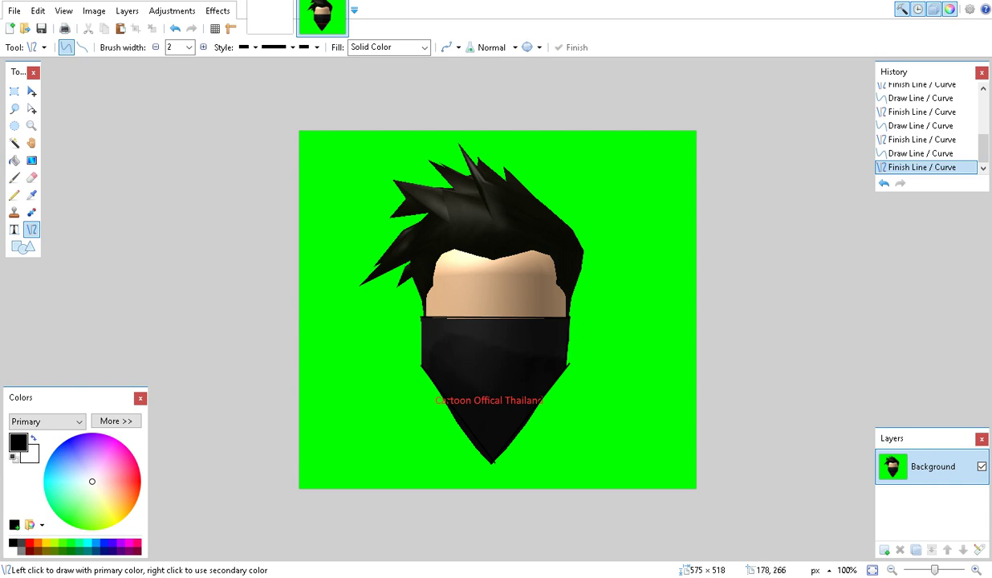
{"action": "mouse_move", "coordinate": [421, 314]}
{"action": "left_mouse_down"}
{"action": "mouse_move", "coordinate": [378, 362]}
{"action": "mouse_move", "coordinate": [421, 367]}
{"action": "left_mouse_up"}
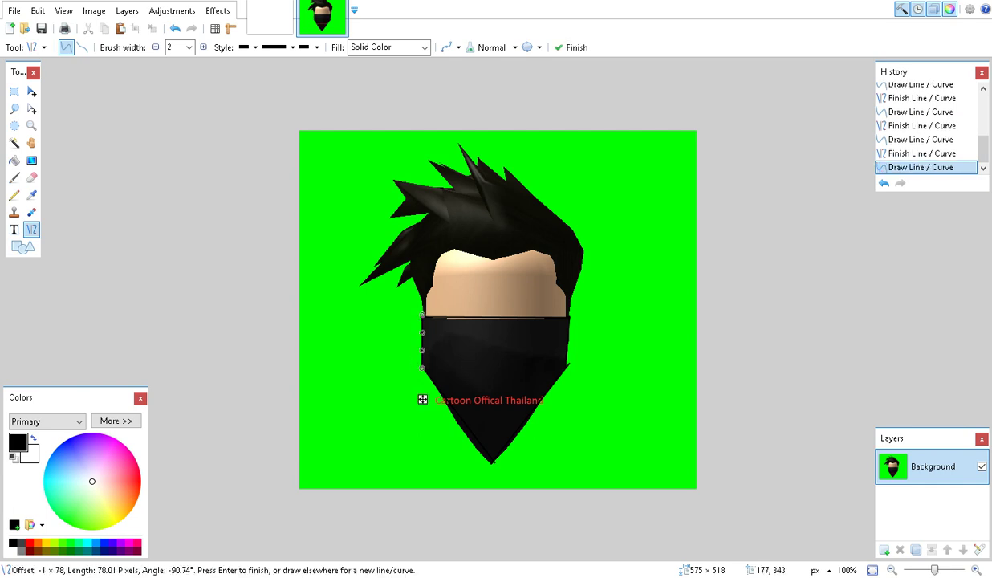
{"action": "key", "text": "Return"}
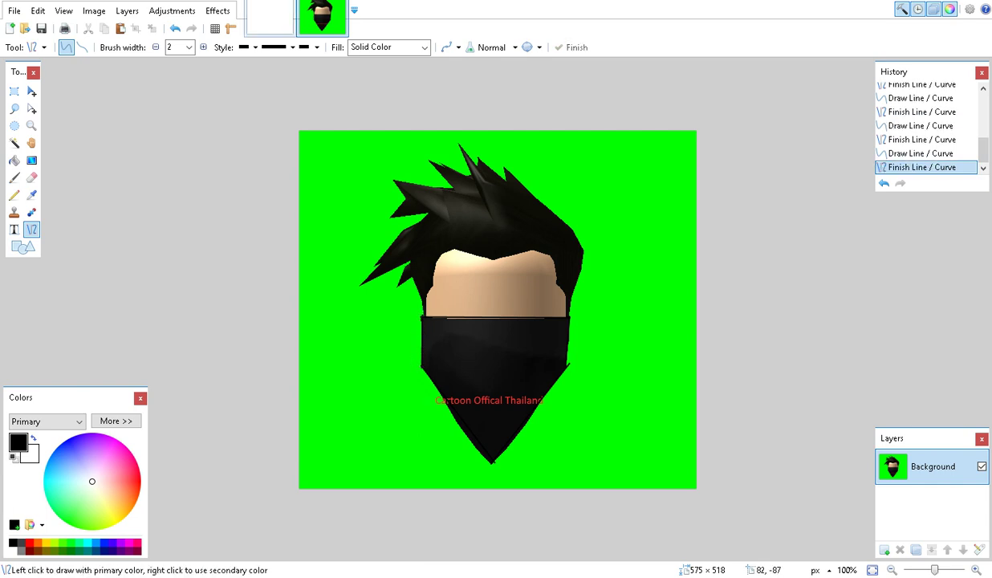
{"action": "key", "text": "ctrl+w"}
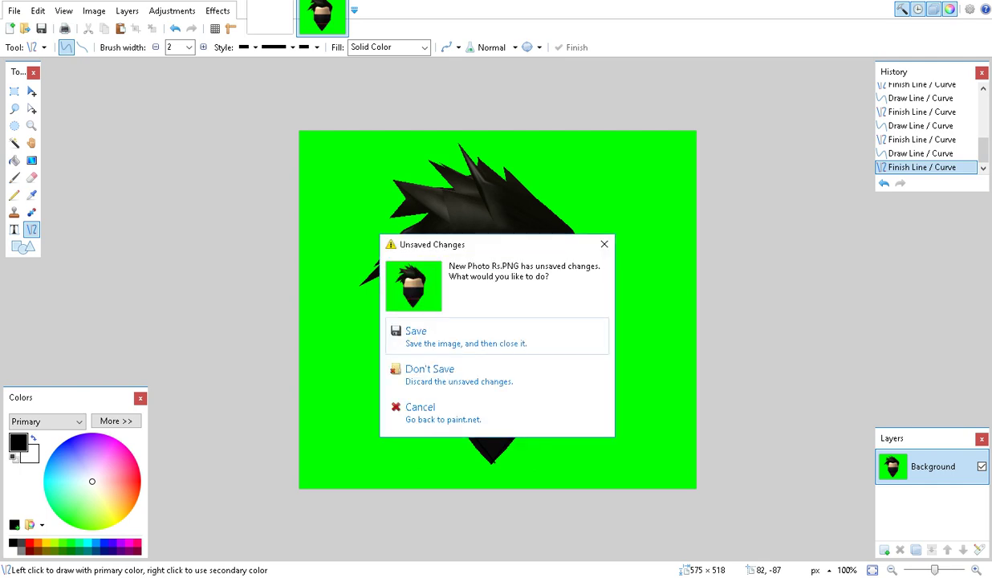
{"action": "key", "text": "Return"}
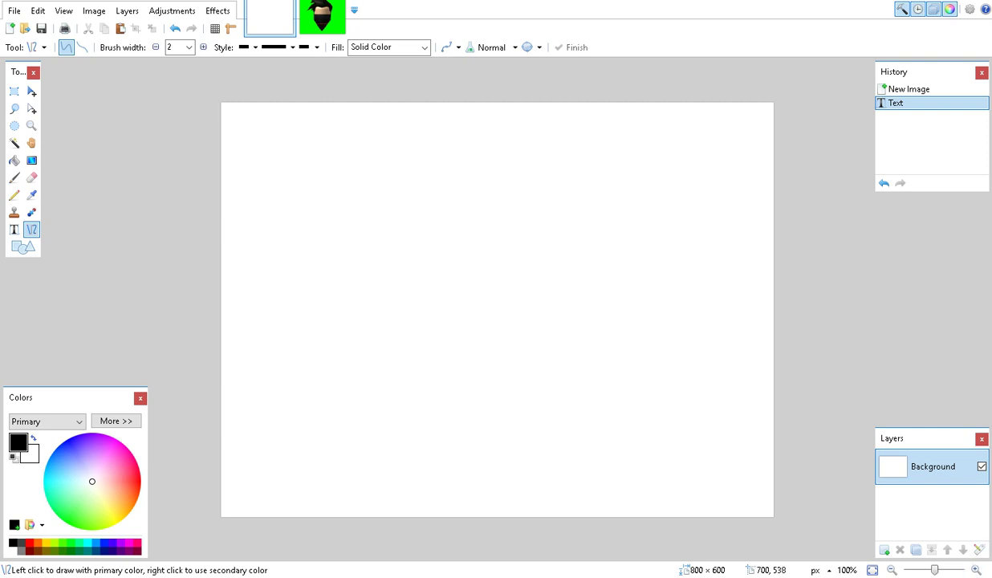
{"action": "left_click", "coordinate": [769, 532]}
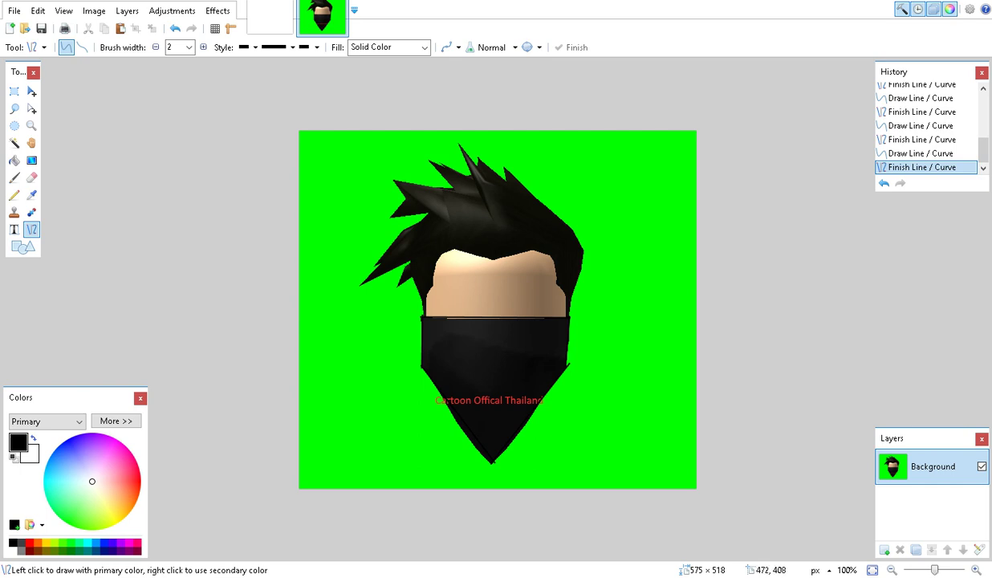
Switch the input language to Thai and write a black Thai sentence beginning "สอน" on the character's forehead.
{"action": "left_click", "coordinate": [14, 229]}
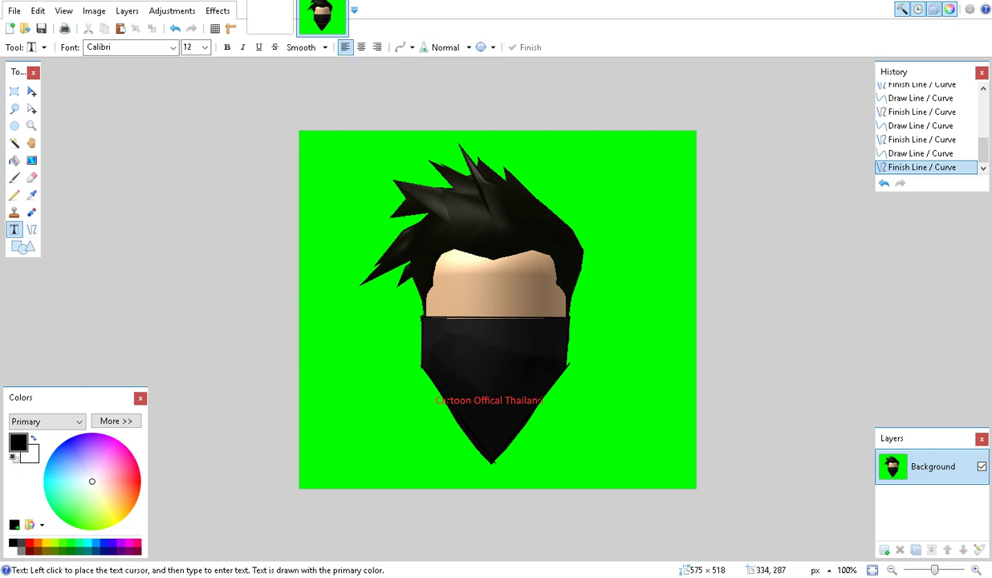
{"action": "left_click", "coordinate": [498, 281]}
{"action": "type", "text": "c"}
{"action": "key", "text": "BackSpace"}
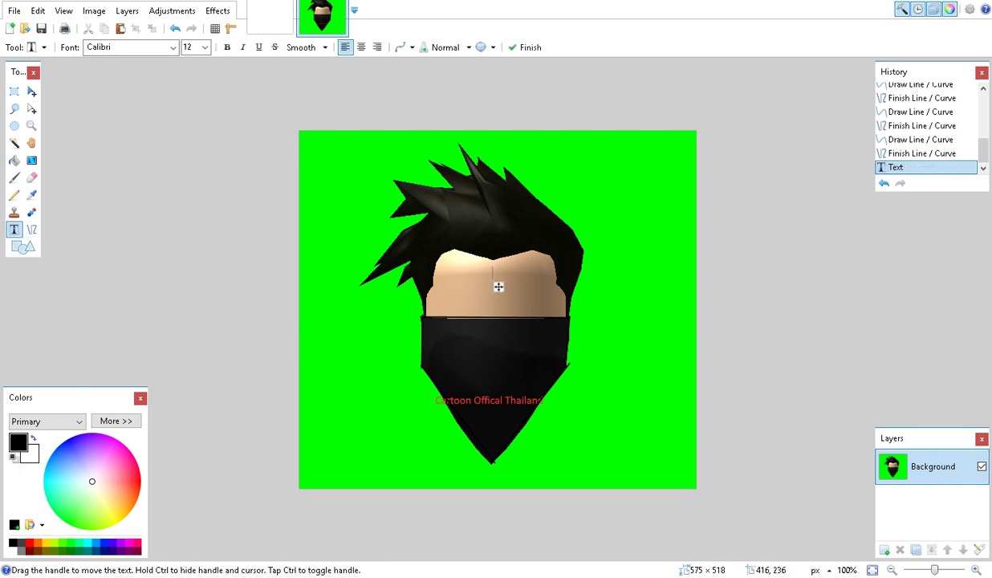
{"action": "key", "text": "super+space"}
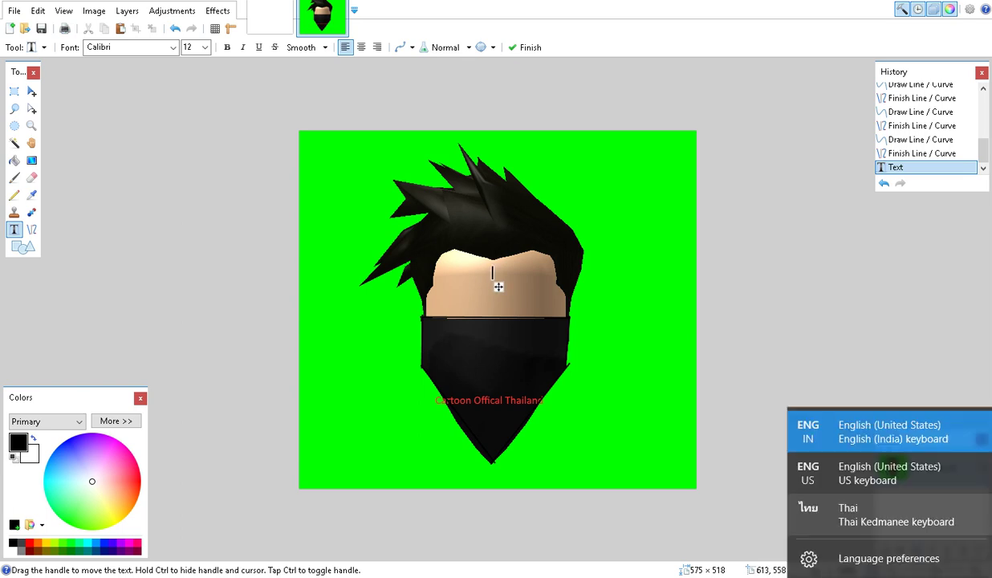
{"action": "type", "text": "สอน"}
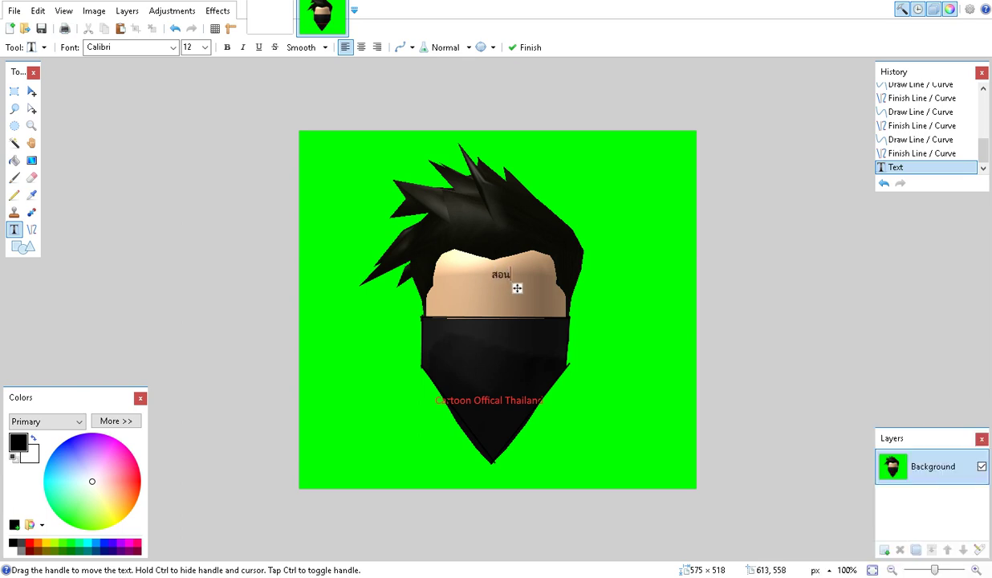
{"action": "type", "text": "ขั้นพื้นถานกา"}
Erase the black Thai sentence from the forehead.
{"action": "key", "text": "BackSpace"}
{"action": "key", "text": "BackSpace"}
{"action": "key", "text": "BackSpace"}
{"action": "key", "text": "BackSpace"}
{"action": "key", "text": "BackSpace"}
{"action": "key", "text": "BackSpace"}
{"action": "key", "text": "BackSpace"}
{"action": "key", "text": "BackSpace"}
{"action": "key", "text": "BackSpace"}
{"action": "key", "text": "BackSpace"}
{"action": "key", "text": "BackSpace"}
{"action": "key", "text": "BackSpace"}
{"action": "key", "text": "BackSpace"}
{"action": "key", "text": "BackSpace"}
{"action": "key", "text": "BackSpace"}
{"action": "key", "text": "BackSpace"}
Set the primary colour to red and write a Thai sentence beginning "สอนขั้นพื้น" from the forehead across the green background.
{"action": "left_click", "coordinate": [29, 543]}
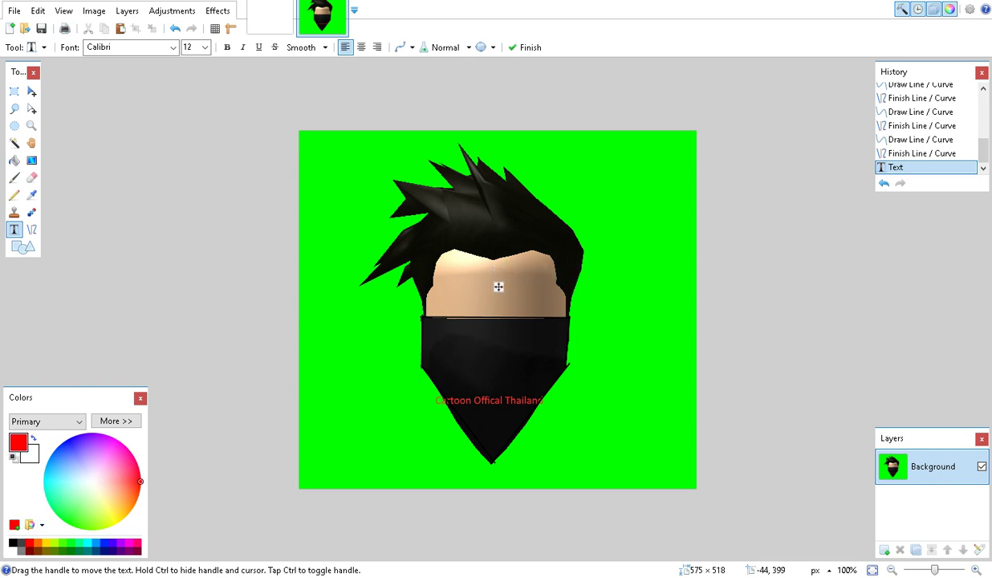
{"action": "type", "text": "สอน"}
{"action": "type", "text": "ขั้นพ"}
{"action": "type", "text": "ื้น"}
{"action": "type", "text": "ฐา"}
{"action": "type", "text": "รตัด"}
{"action": "type", "text": "สื่อส"}
{"action": "type", "text": "ส่"}
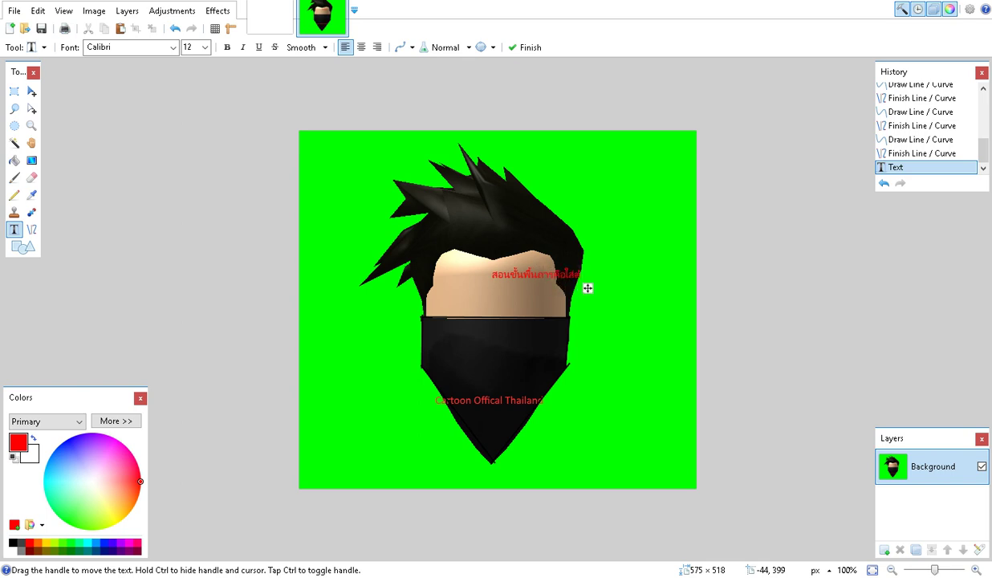
{"action": "type", "text": "ตัวอักษรม "}
{"action": "type", "text": "เรามา"}
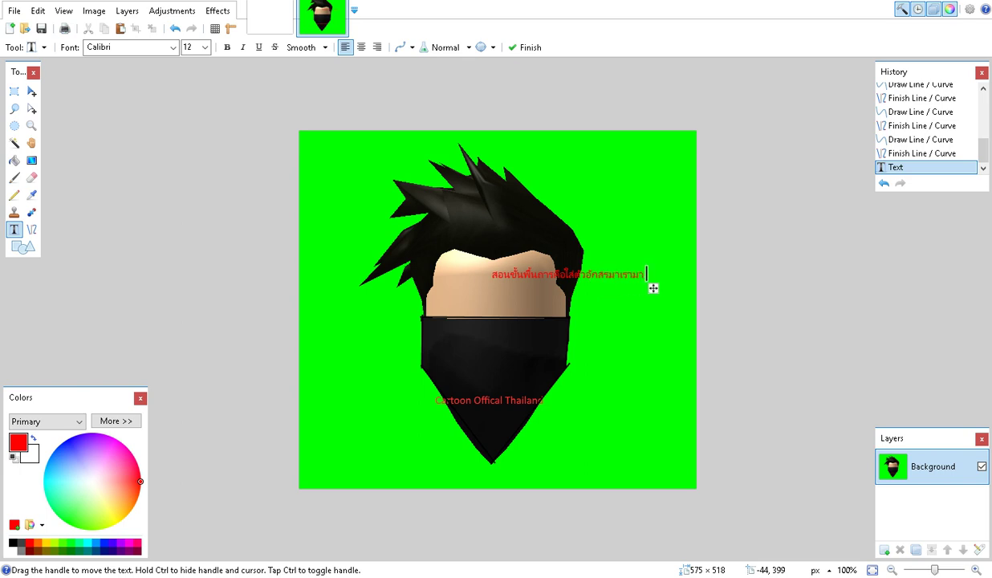
{"action": "type", "text": " แรพร"}
Delete the entire red Thai sentence from the forehead and green background.
{"action": "key", "text": "BackSpace"}
{"action": "key", "text": "BackSpace"}
{"action": "key", "text": "BackSpace"}
{"action": "key", "text": "BackSpace"}
{"action": "key", "text": "BackSpace"}
{"action": "key", "text": "BackSpace"}
{"action": "key", "text": "BackSpace"}
{"action": "key", "text": "BackSpace"}
{"action": "key", "text": "BackSpace"}
{"action": "key", "text": "BackSpace"}
{"action": "key", "text": "BackSpace"}
{"action": "key", "text": "BackSpace"}
{"action": "key", "text": "BackSpace"}
{"action": "key", "text": "BackSpace"}
{"action": "key", "text": "BackSpace"}
{"action": "key", "text": "BackSpace"}
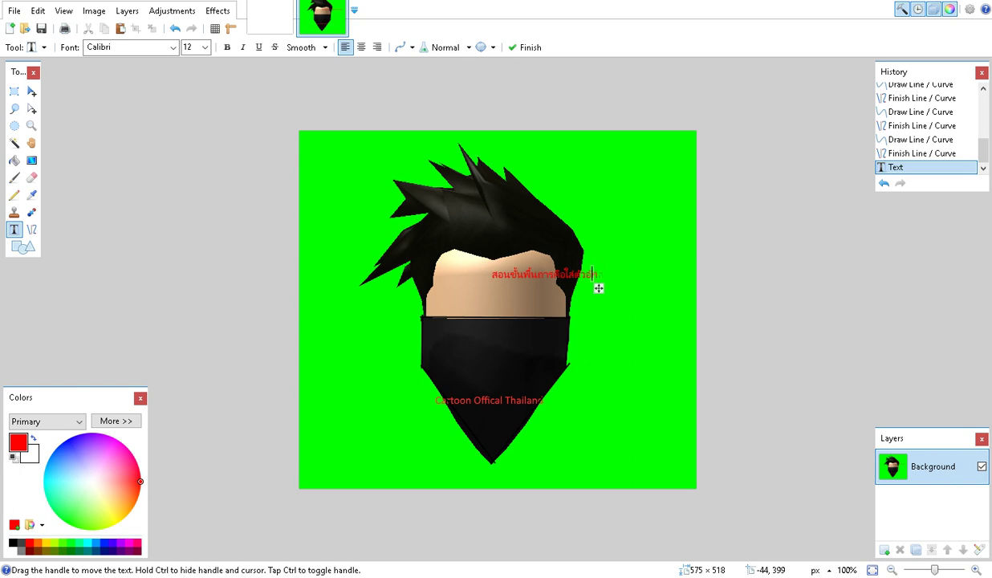
{"action": "key", "text": "BackSpace"}
{"action": "key", "text": "BackSpace"}
{"action": "key", "text": "BackSpace"}
{"action": "key", "text": "BackSpace"}
{"action": "key", "text": "BackSpace"}
{"action": "key", "text": "BackSpace"}
{"action": "key", "text": "BackSpace"}
{"action": "key", "text": "BackSpace"}
{"action": "key", "text": "BackSpace"}
{"action": "key", "text": "BackSpace"}
{"action": "key", "text": "BackSpace"}
{"action": "key", "text": "BackSpace"}
{"action": "key", "text": "BackSpace"}
{"action": "key", "text": "BackSpace"}
{"action": "key", "text": "BackSpace"}
{"action": "key", "text": "BackSpace"}
{"action": "key", "text": "BackSpace"}
{"action": "key", "text": "BackSpace"}
{"action": "key", "text": "BackSpace"}
{"action": "key", "text": "BackSpace"}
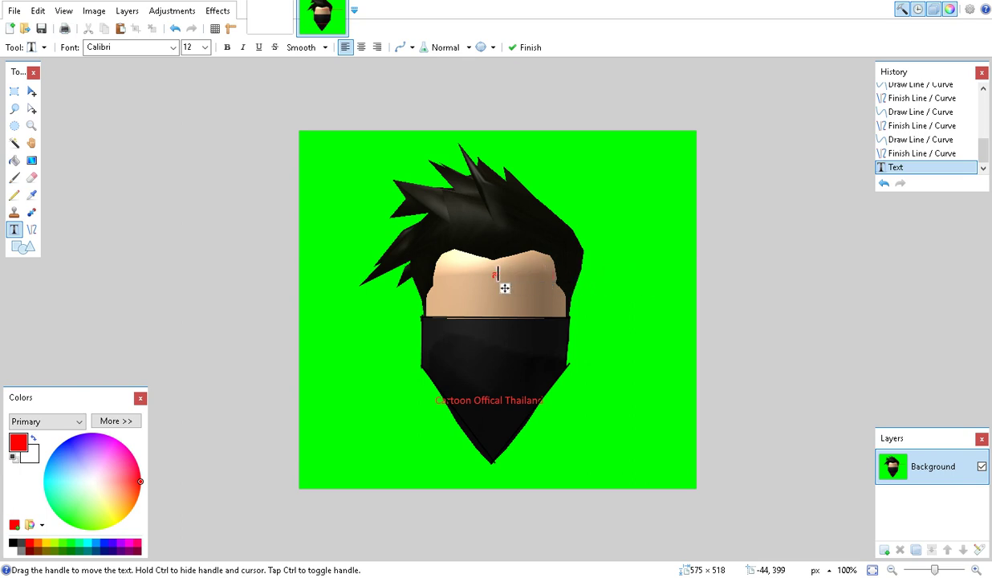
{"action": "key", "text": "BackSpace"}
{"action": "left_click", "coordinate": [780, 470]}
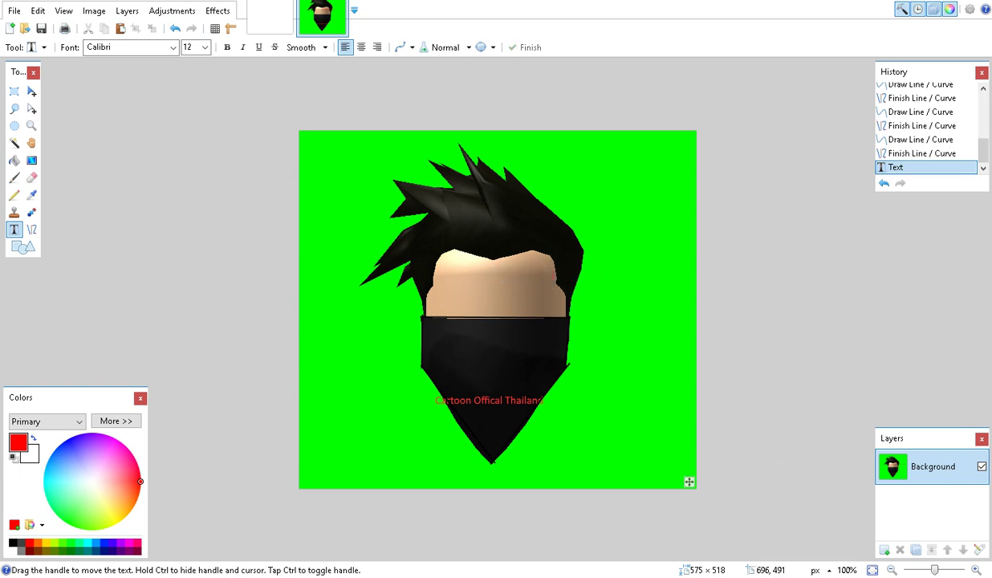
Save the edited image as a separate PNG in the Pictures folder under a short Thai file name.
{"action": "key", "text": "super+space"}
{"action": "left_click", "coordinate": [14, 12]}
{"action": "key", "text": "Up"}
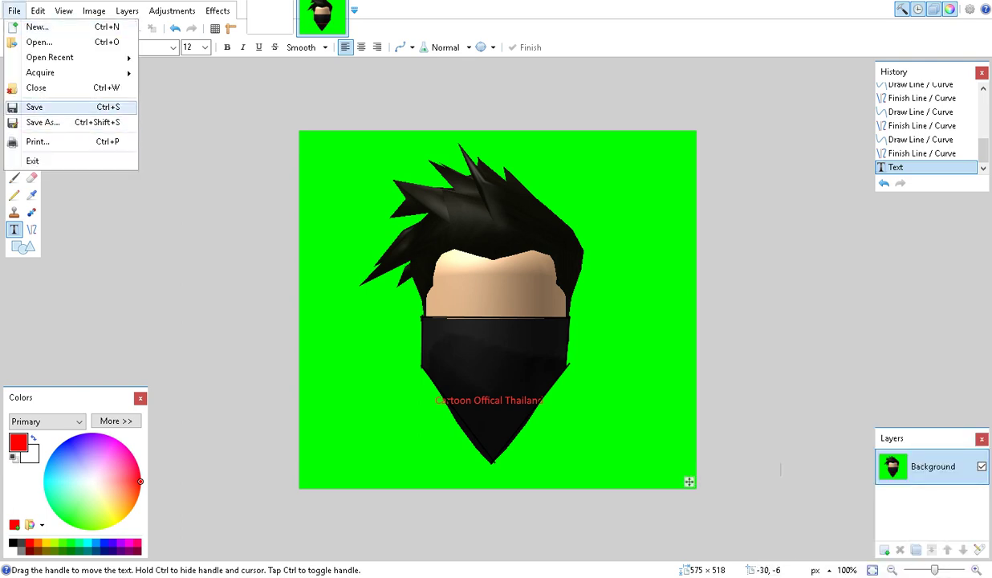
{"action": "key", "text": "Down"}
{"action": "key", "text": "Return"}
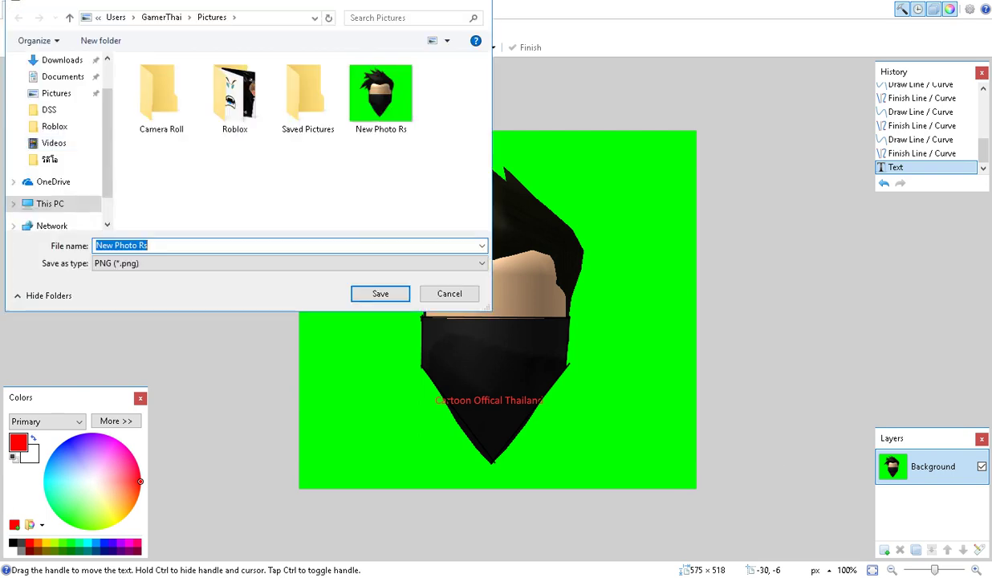
{"action": "type", "text": "d"}
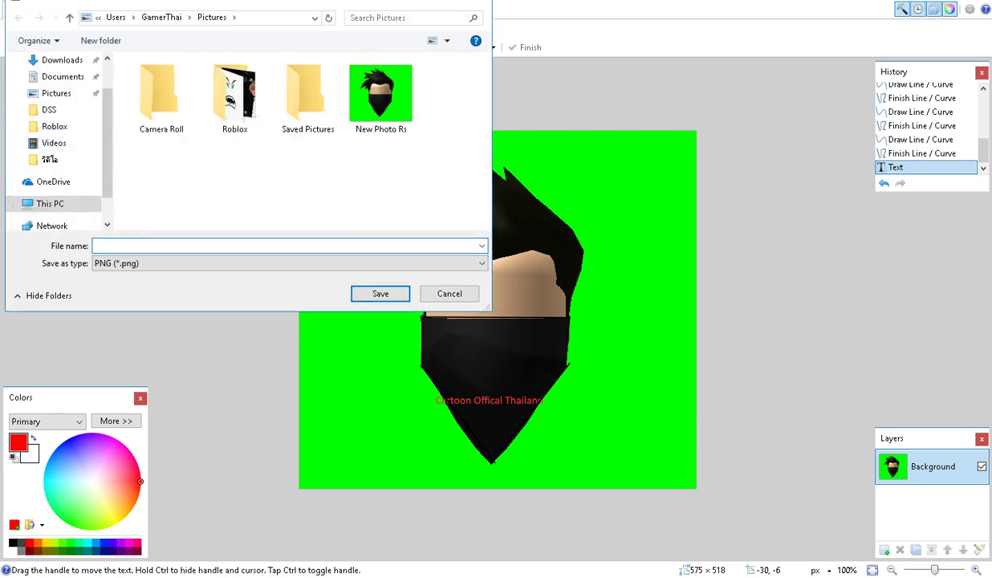
{"action": "left_click", "coordinate": [859, 577]}
{"action": "left_click", "coordinate": [859, 497]}
{"action": "key", "text": "BackSpace"}
{"action": "key", "text": "BackSpace"}
{"action": "key", "text": "BackSpace"}
{"action": "key", "text": "BackSpace"}
{"action": "key", "text": "BackSpace"}
{"action": "key", "text": "BackSpace"}
{"action": "key", "text": "BackSpace"}
{"action": "key", "text": "BackSpace"}
{"action": "key", "text": "BackSpace"}
{"action": "key", "text": "BackSpace"}
{"action": "key", "text": "BackSpace"}
{"action": "key", "text": "BackSpace"}
{"action": "key", "text": "BackSpace"}
{"action": "key", "text": "BackSpace"}
{"action": "key", "text": "BackSpace"}
{"action": "key", "text": "BackSpace"}
{"action": "key", "text": "BackSpace"}
{"action": "key", "text": "BackSpace"}
{"action": "key", "text": "Return"}
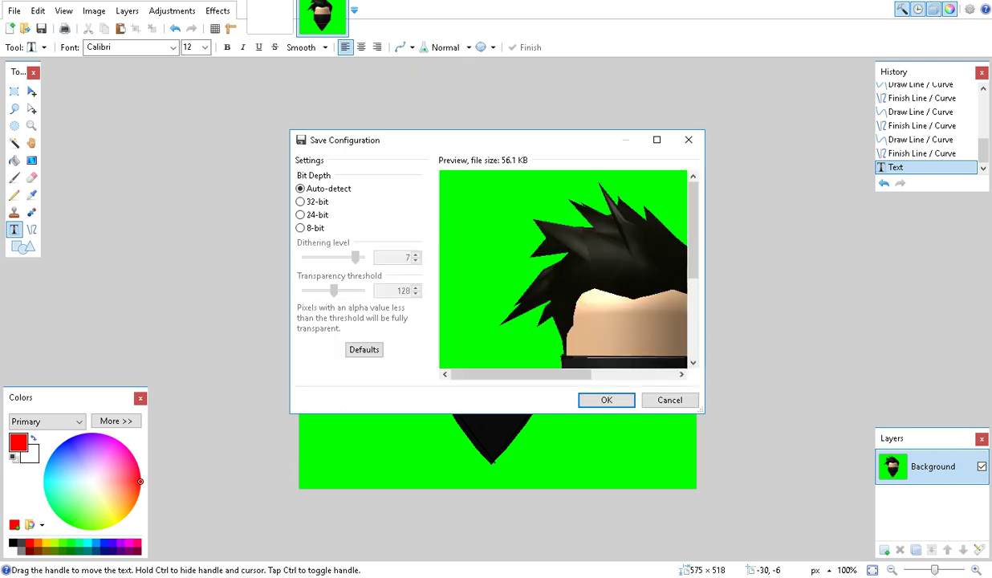
Inspect the save preview, accept the PNG settings with Auto-detect bit depth, and close the image editor.
{"action": "left_click_drag", "start_coordinate": [594, 305], "coordinate": [446, 179]}
{"action": "scroll", "coordinate": [563, 269], "scroll_direction": "up", "scroll_amount": 5}
{"action": "scroll", "coordinate": [562, 269], "scroll_direction": "left", "scroll_amount": 1}
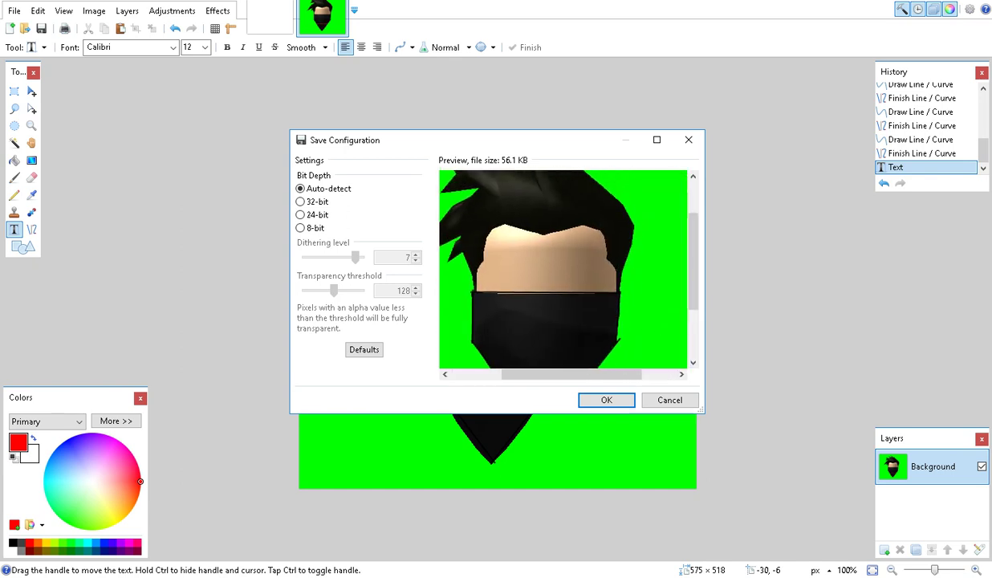
{"action": "left_click", "coordinate": [607, 400]}
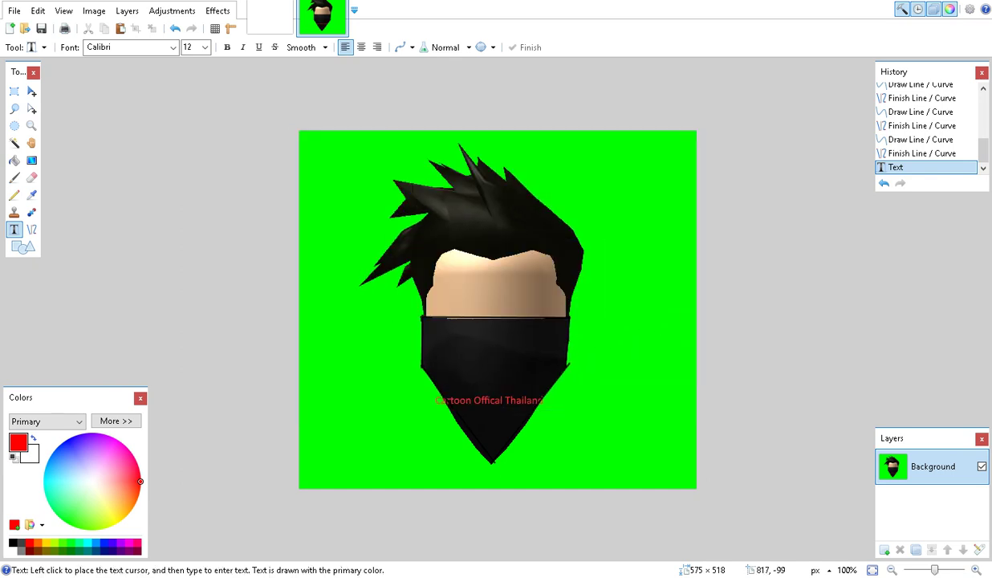
{"action": "key", "text": "alt+F4"}
{"action": "left_click", "coordinate": [465, 364]}
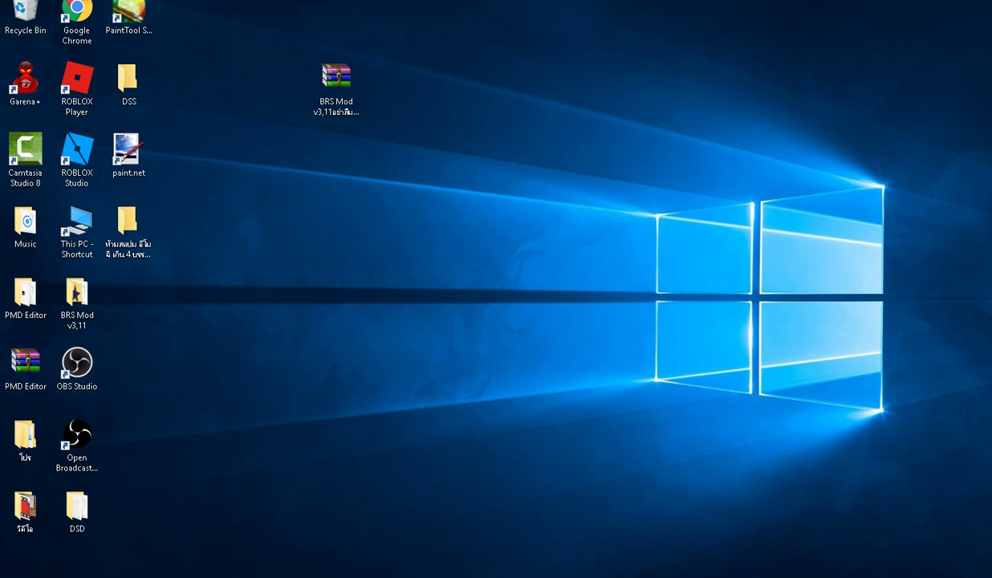
Switch to File Explorer and open the Pictures folder.
{"action": "key", "text": "super+e"}
{"action": "key", "text": "super+e"}
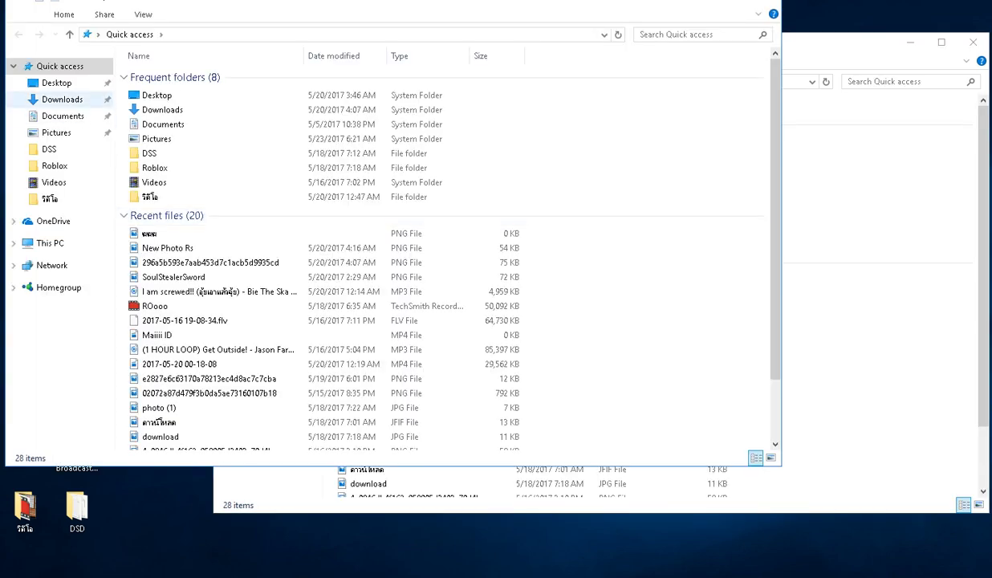
{"action": "left_click", "coordinate": [62, 99]}
{"action": "key", "text": "Down"}
{"action": "key", "text": "Down"}
{"action": "key", "text": "Down"}
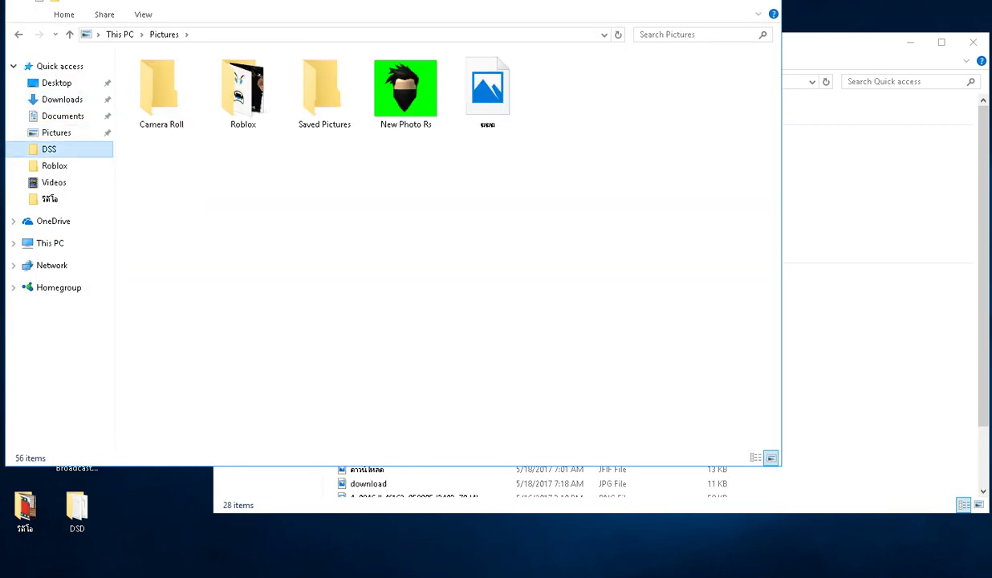
{"action": "key", "text": "Down"}
{"action": "key", "text": "alt+Up"}
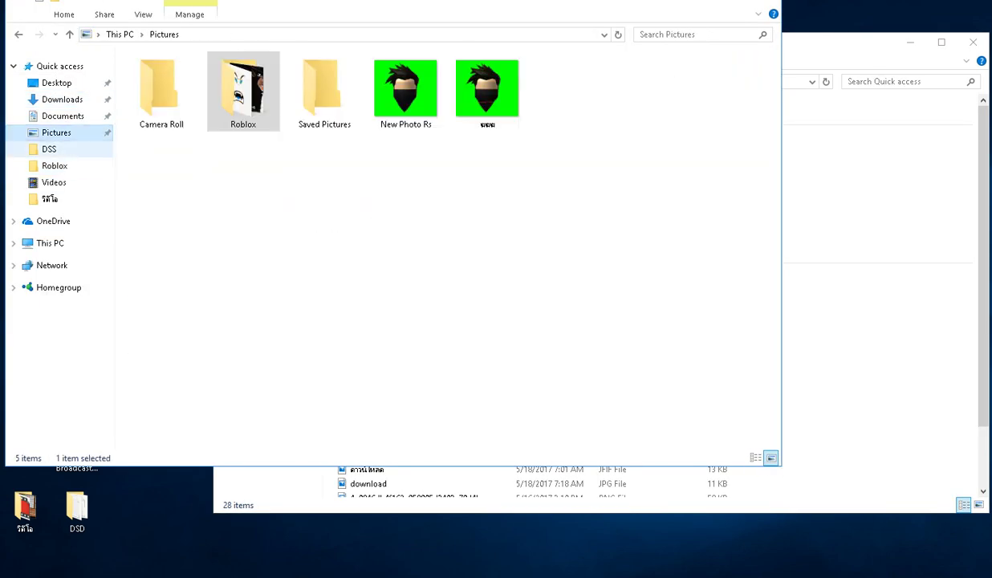
Open the Thai-named PNG and look through the other apps offered for opening it.
{"action": "left_click", "coordinate": [488, 92]}
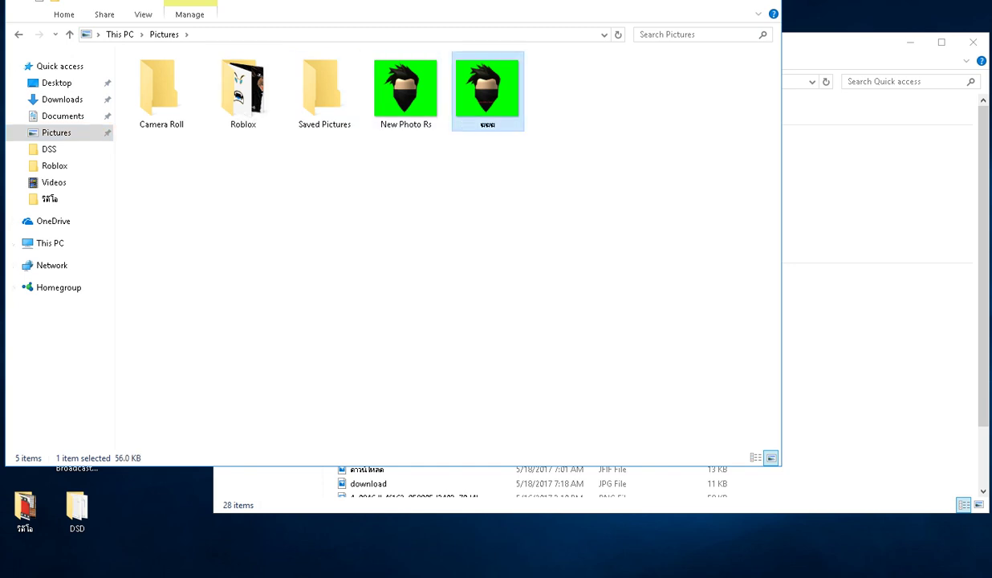
{"action": "key", "text": "Return"}
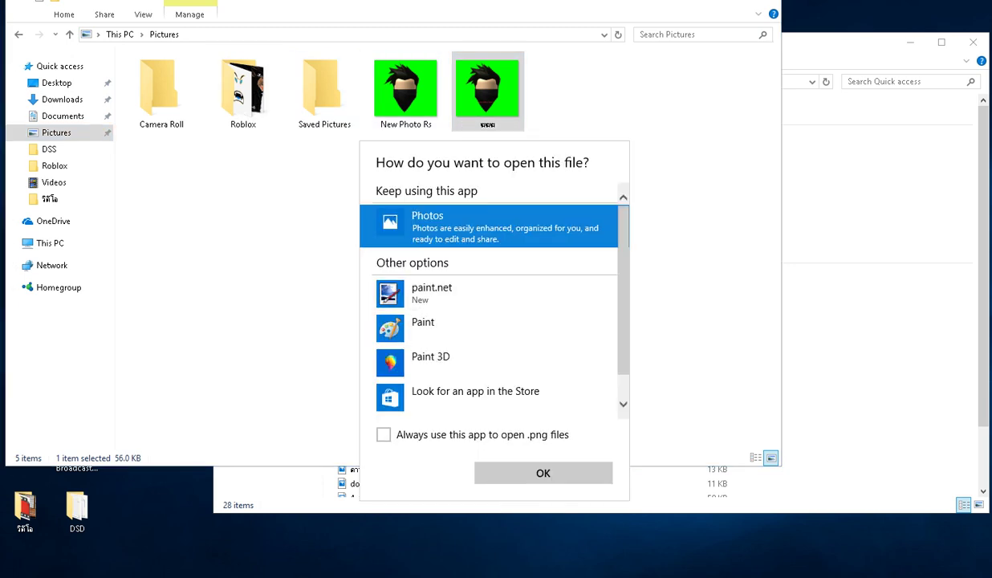
{"action": "left_click", "coordinate": [433, 294]}
{"action": "scroll", "coordinate": [429, 329], "scroll_direction": "down", "scroll_amount": 1}
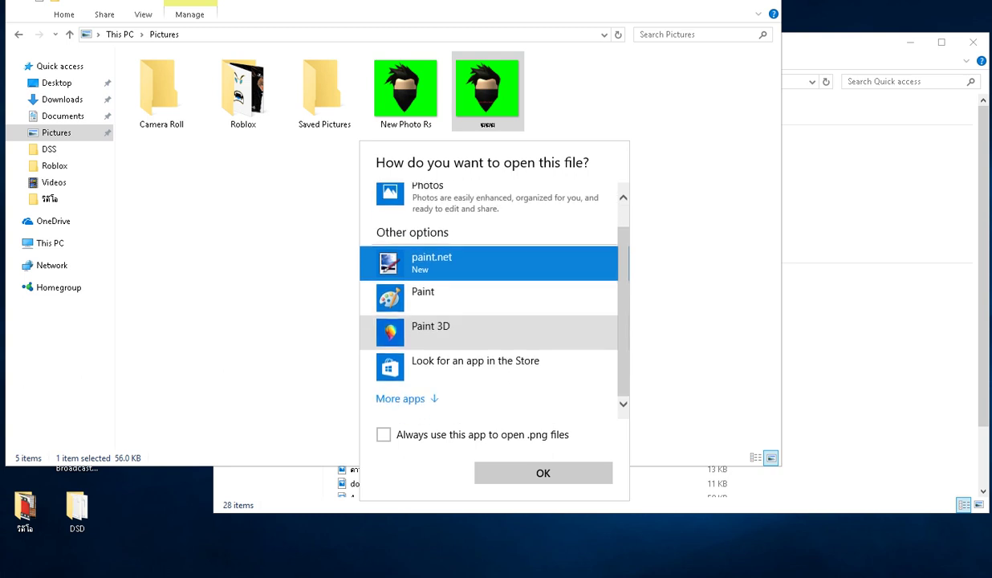
{"action": "left_click", "coordinate": [405, 399]}
{"action": "scroll", "coordinate": [482, 321], "scroll_direction": "down", "scroll_amount": 3}
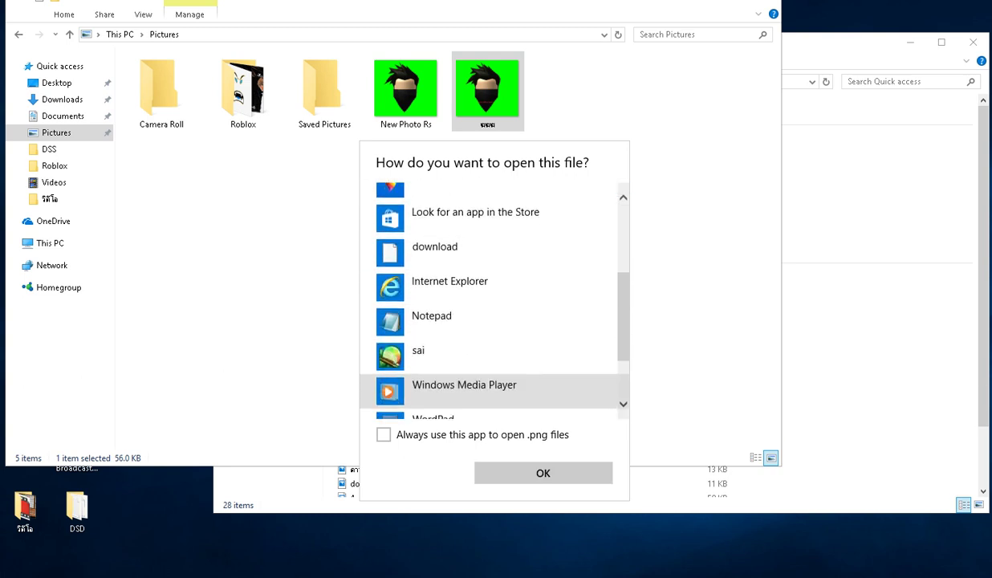
{"action": "left_click", "coordinate": [448, 399]}
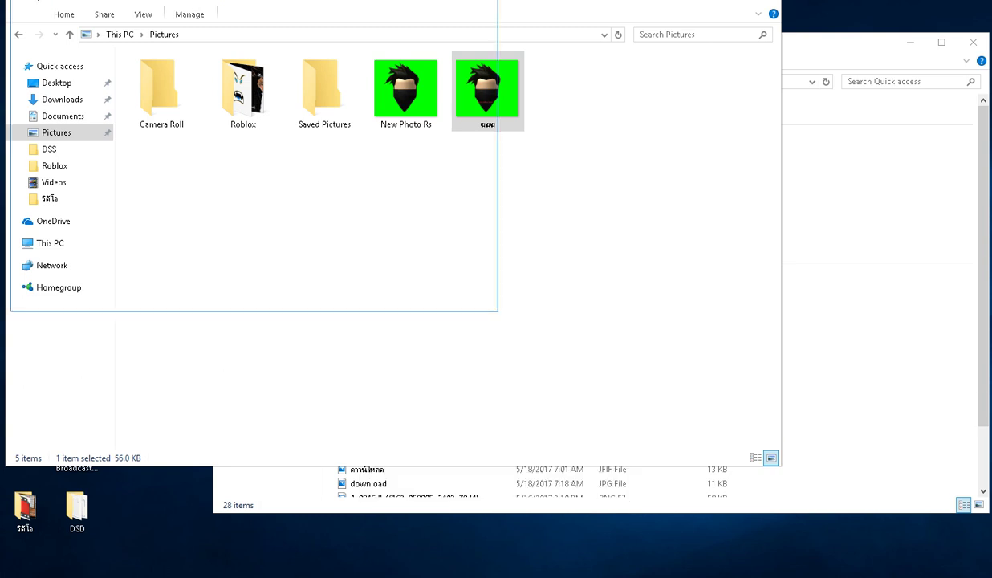
{"action": "scroll", "coordinate": [361, 235], "scroll_direction": "down", "scroll_amount": 2}
{"action": "left_click", "coordinate": [486, 2]}
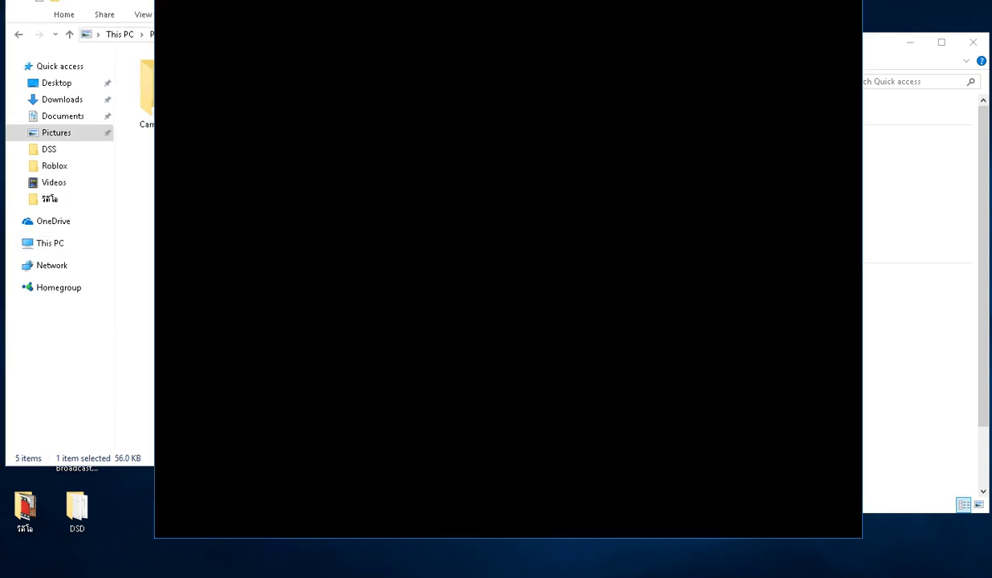
View New Photo Rs in Photos at full extent, and close the viewer and the Pictures window.
{"action": "mouse_move", "coordinate": [399, 4]}
{"action": "left_mouse_down"}
{"action": "mouse_move", "coordinate": [404, 26]}
{"action": "mouse_move", "coordinate": [468, 65]}
{"action": "mouse_move", "coordinate": [391, 19]}
{"action": "mouse_move", "coordinate": [397, 4]}
{"action": "left_mouse_up"}
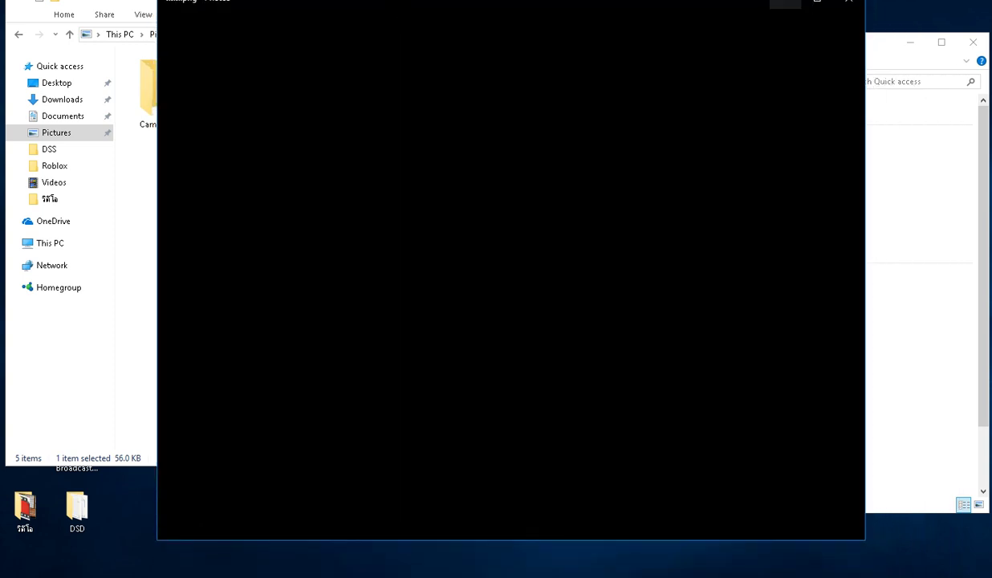
{"action": "left_click", "coordinate": [785, 4]}
{"action": "left_click", "coordinate": [554, 241]}
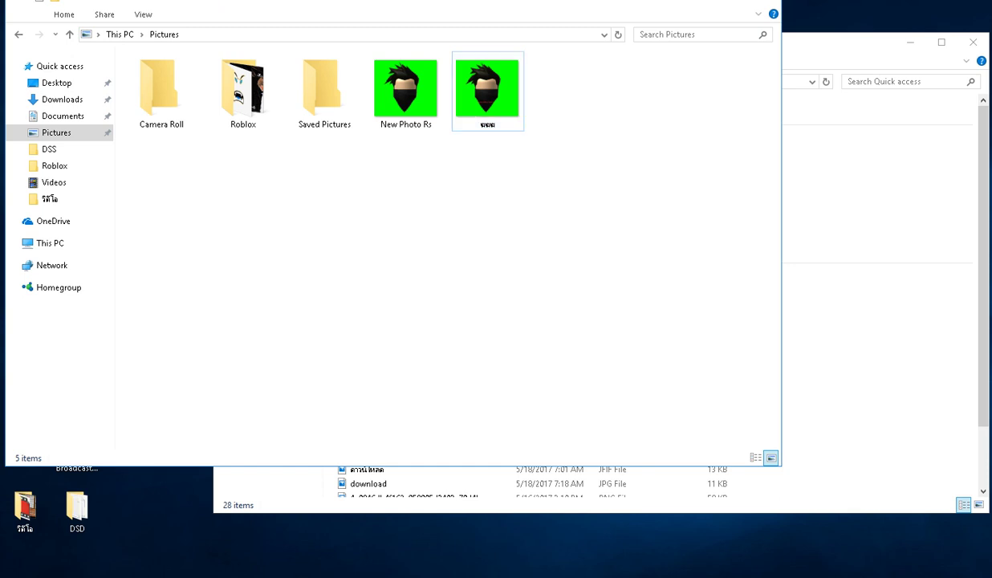
{"action": "key", "text": "alt+Tab"}
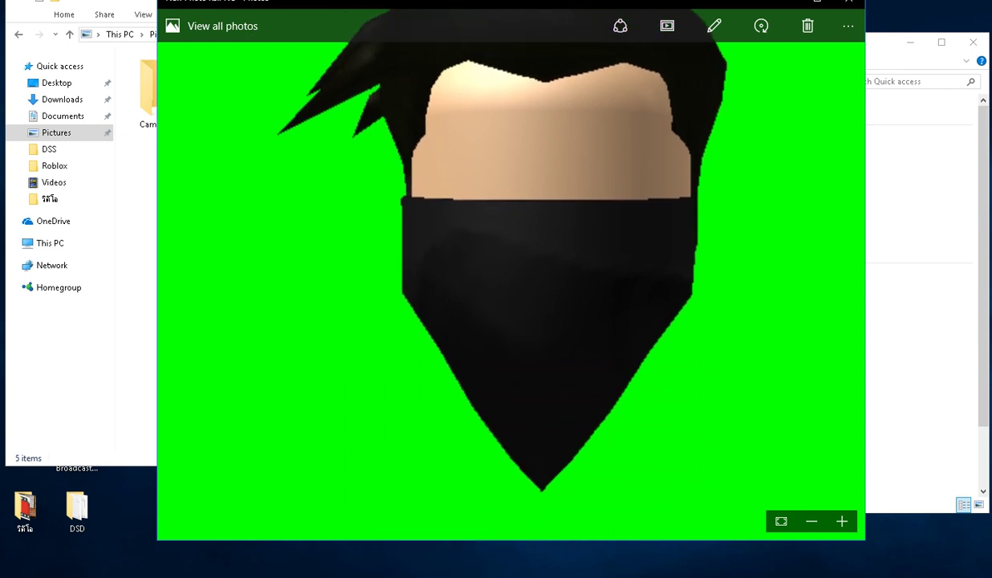
{"action": "scroll", "coordinate": [468, 332], "scroll_direction": "down", "scroll_amount": 3}
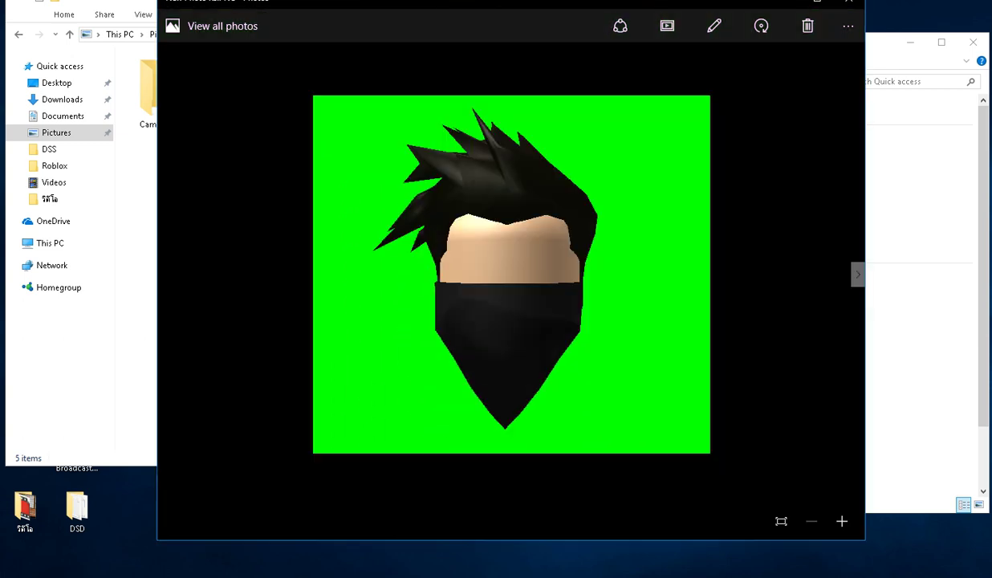
{"action": "left_click", "coordinate": [850, 2]}
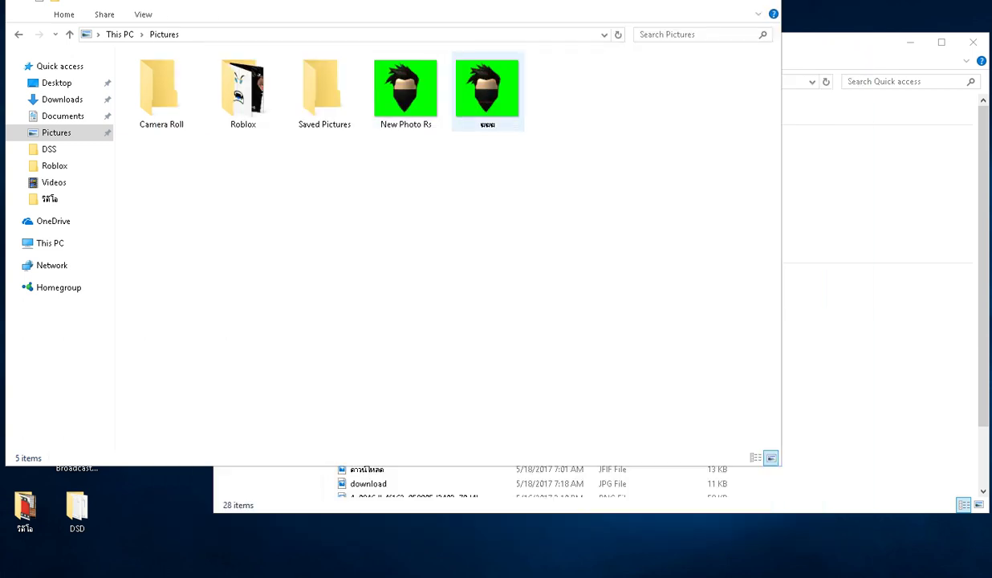
{"action": "left_click", "coordinate": [765, 2]}
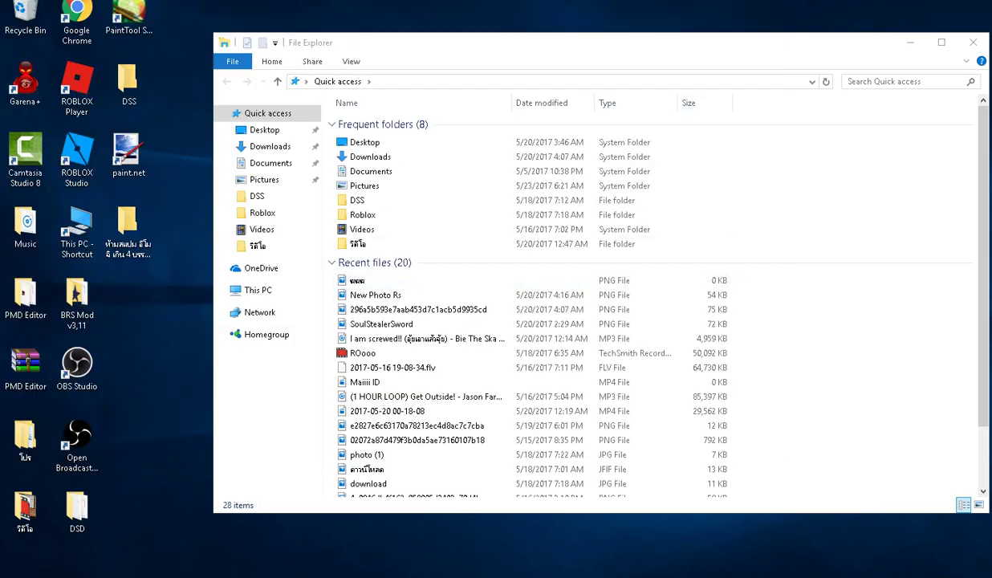
{"action": "left_click", "coordinate": [727, 576]}
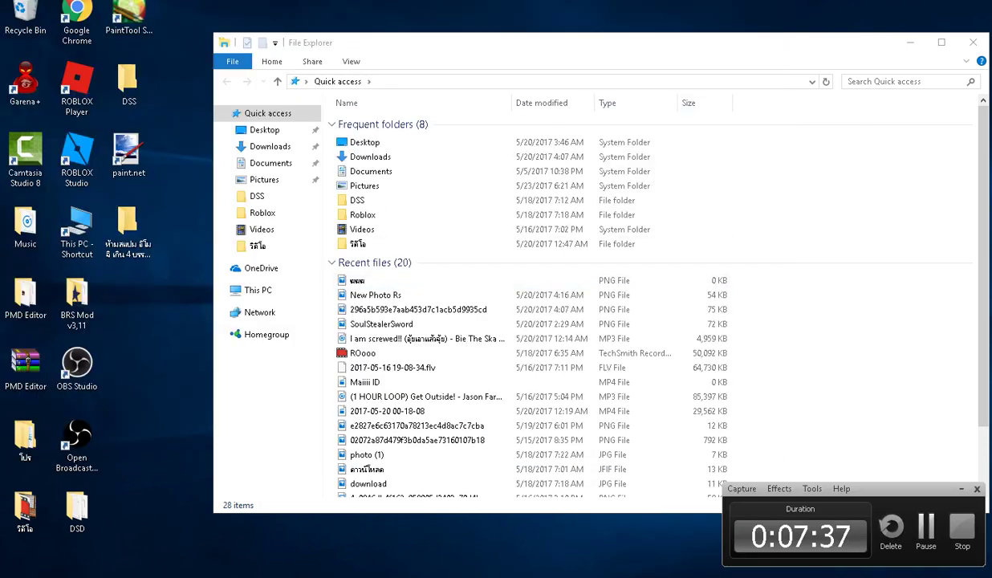